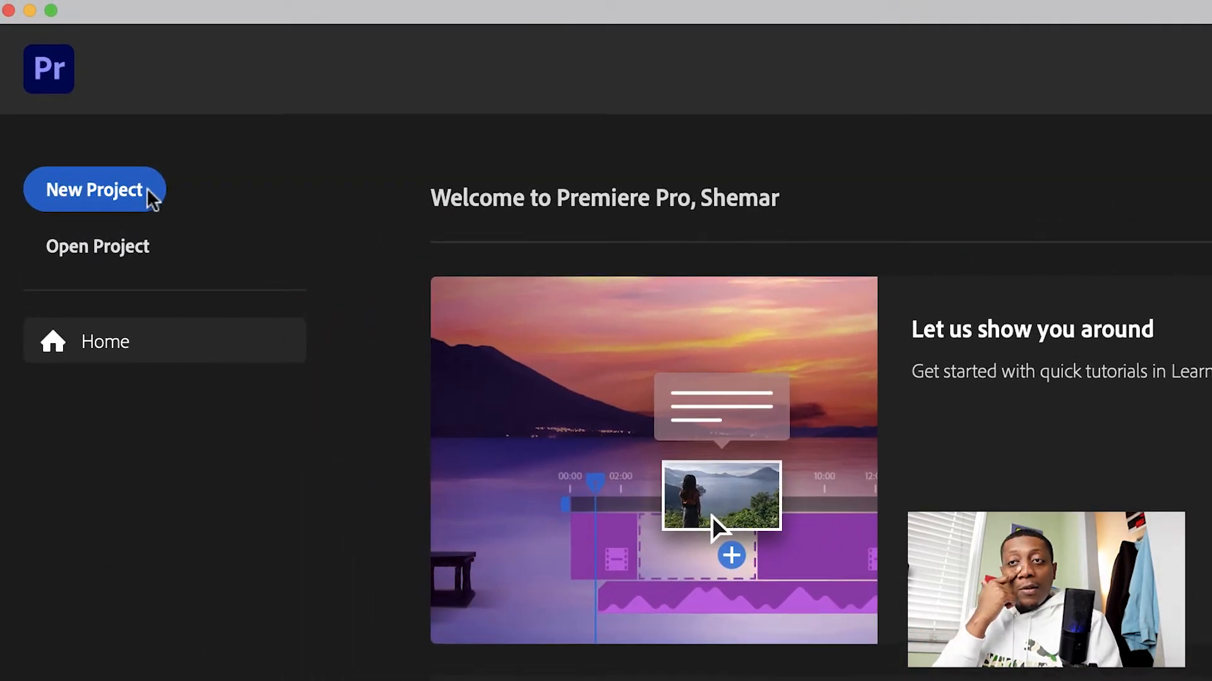
- Create a project named "Tutorial Premiere Pro" with the default settings and switch to the Assembly workspace
left_click(106, 203)
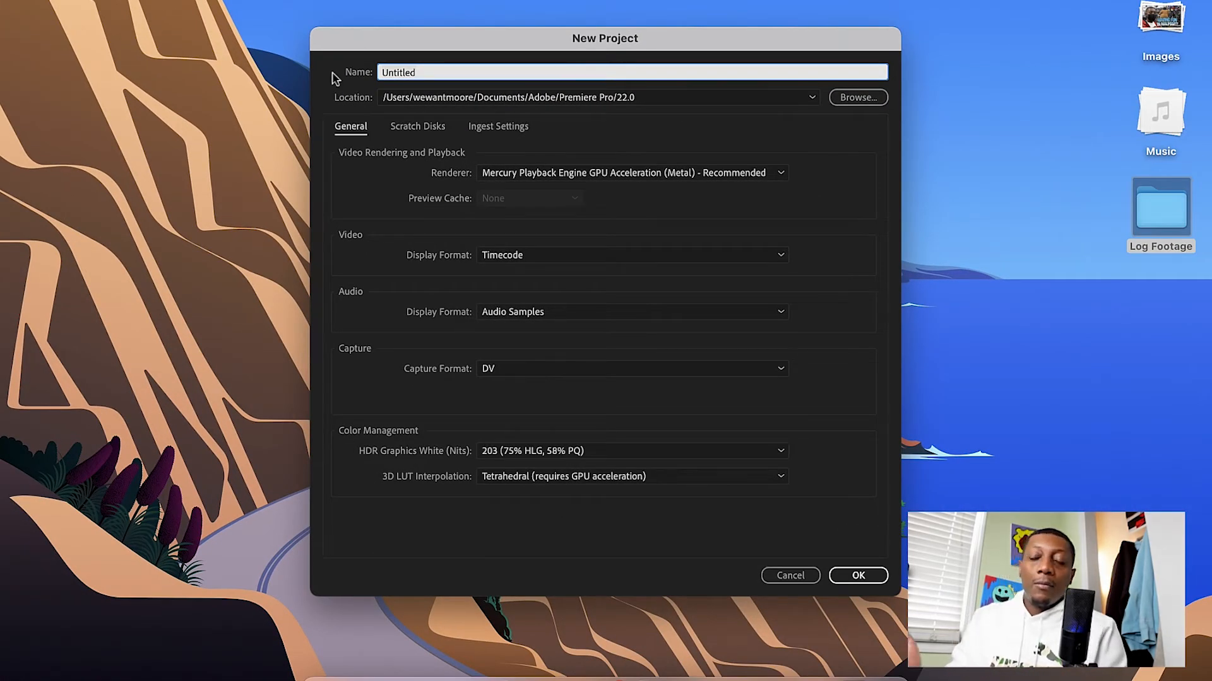
type("Tutorial Prem")
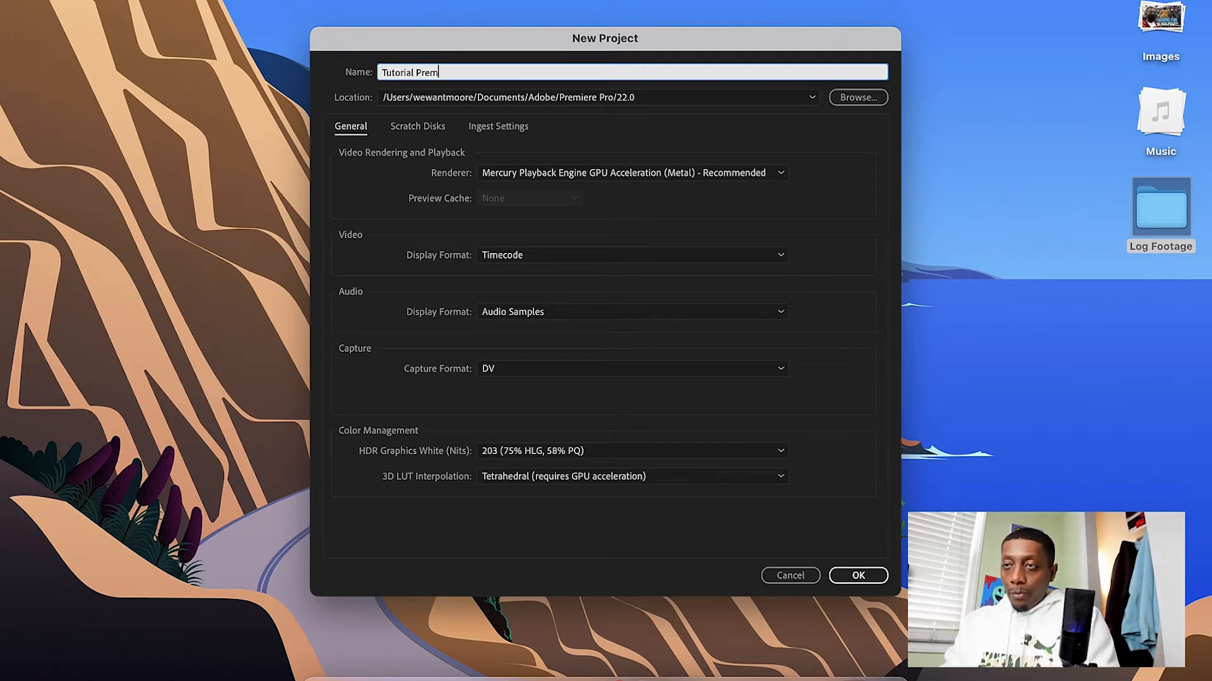
type("iere Pro")
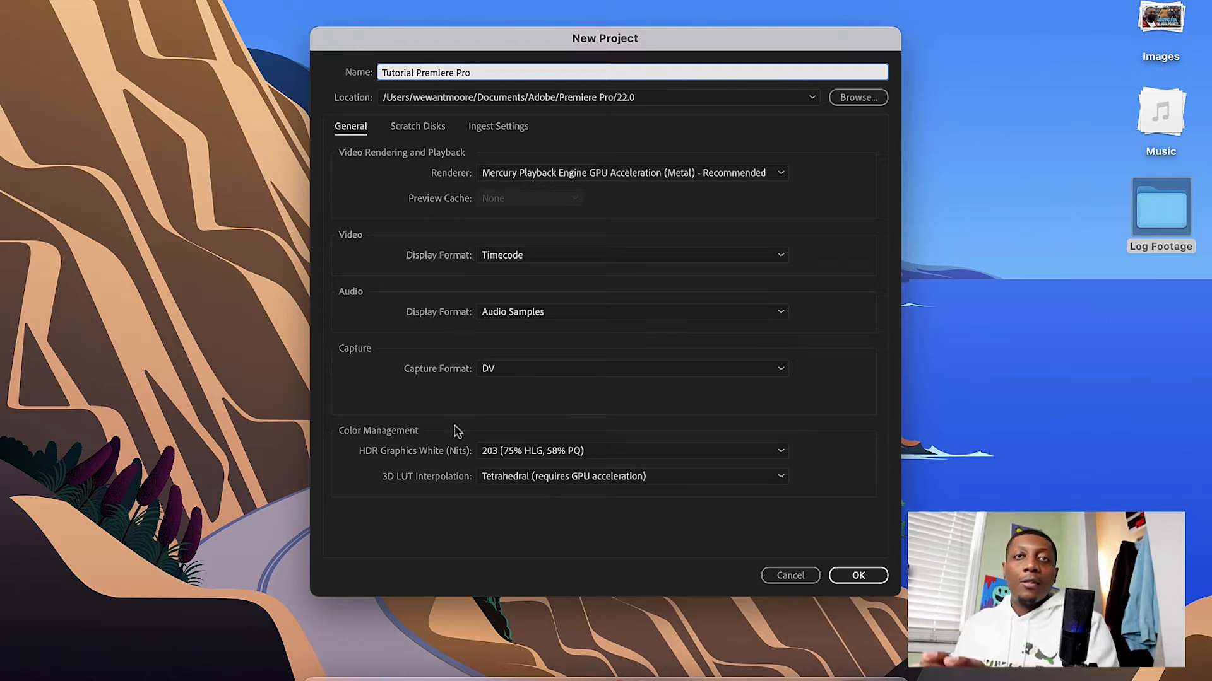
left_click(856, 578)
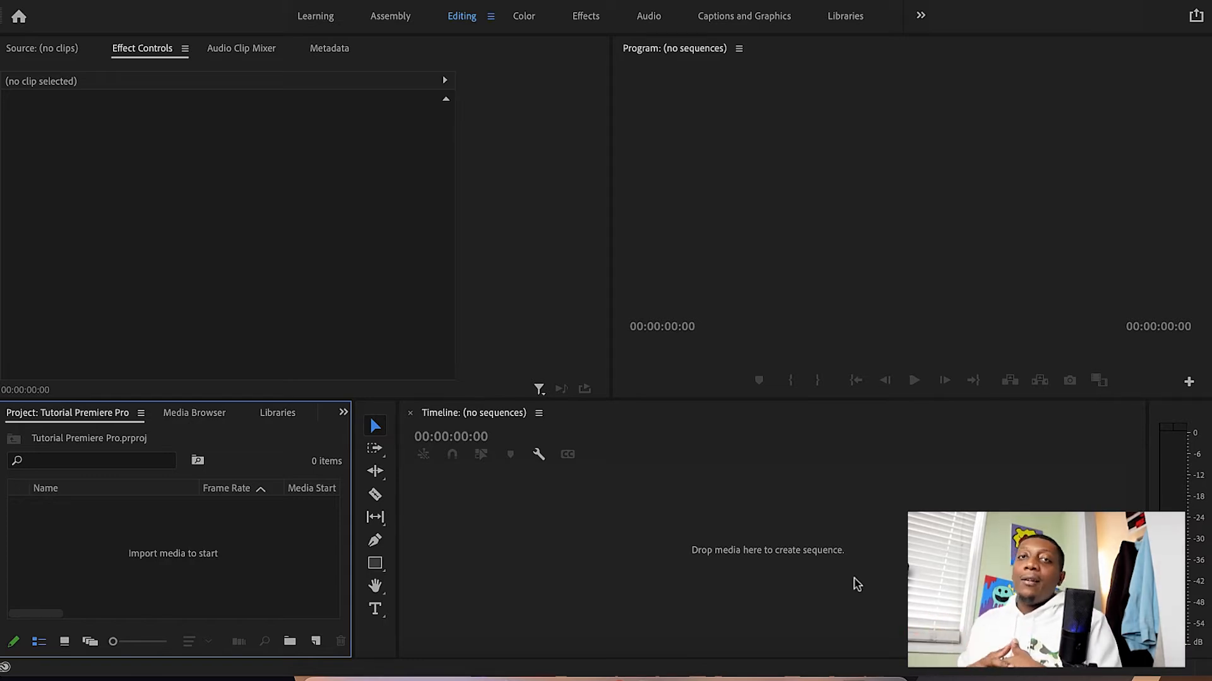
left_click(390, 16)
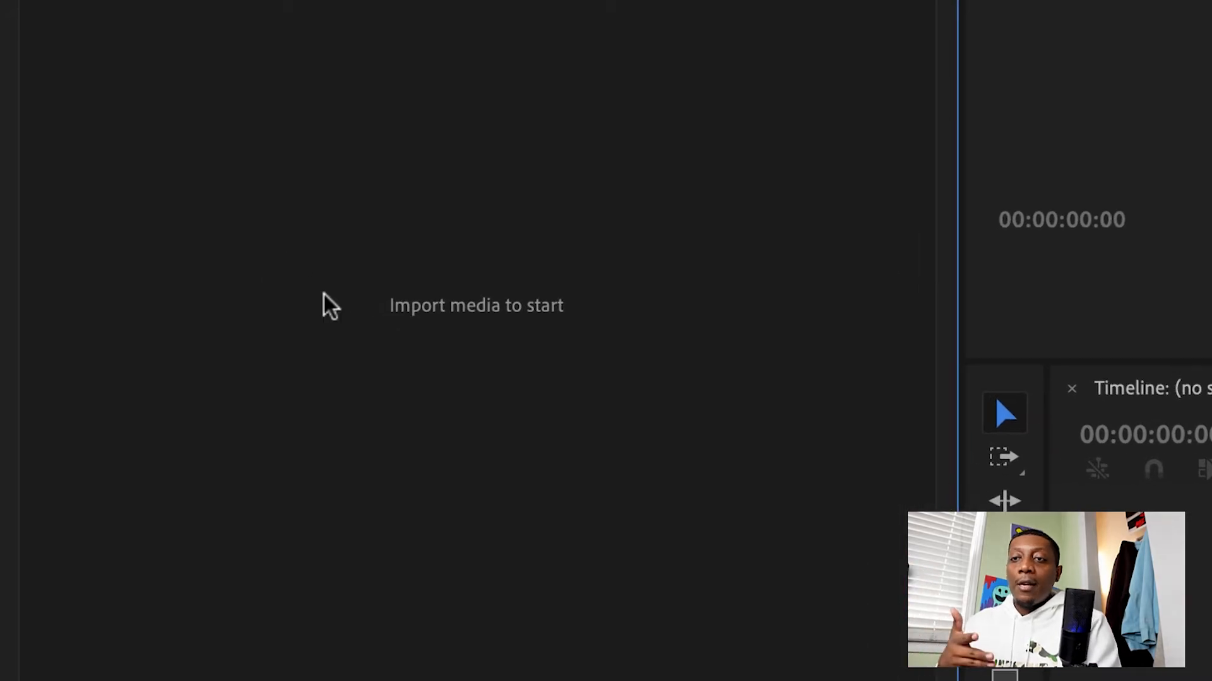
- Import the clip 2Q3A9415.MOV from the Log Footage folder on the Desktop into the project
double_click(406, 288)
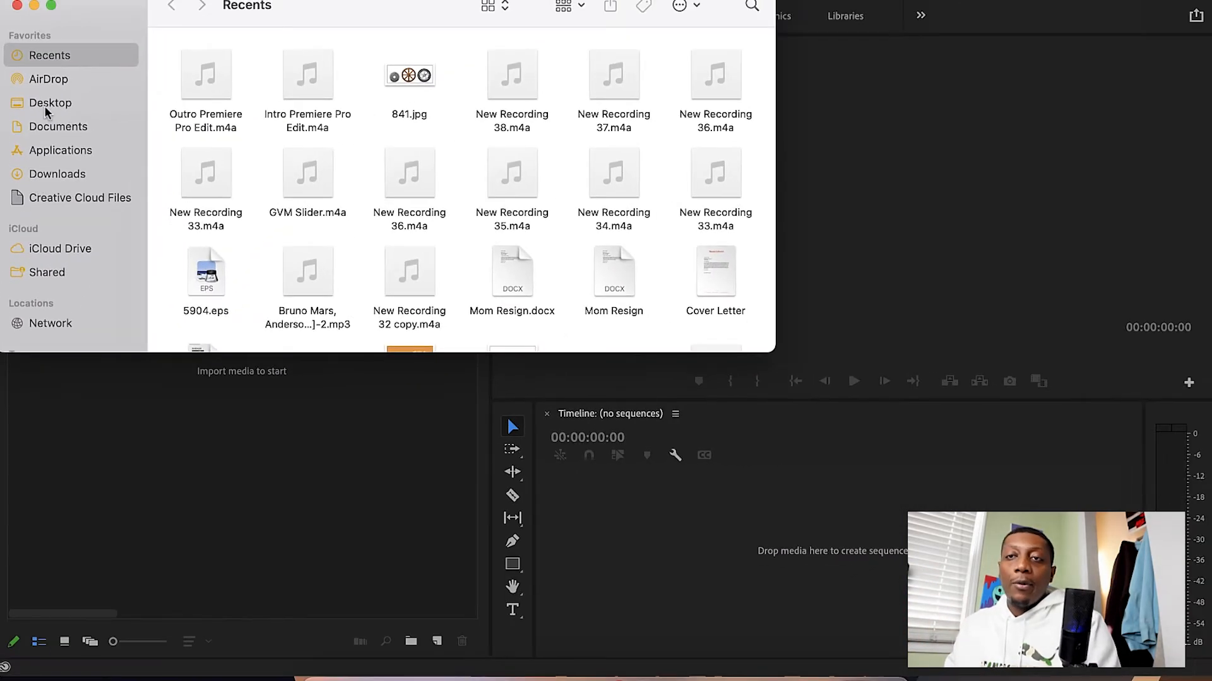
left_click(45, 107)
left_click(200, 115)
left_click_drag(329, 13, 711, 43)
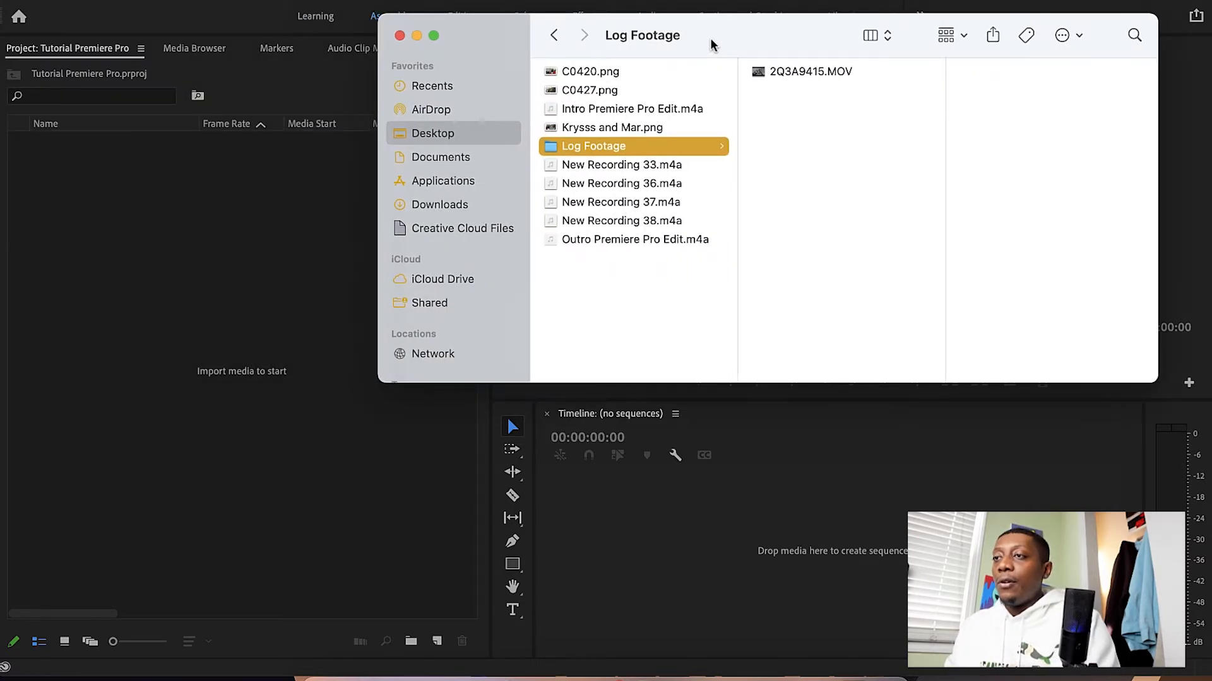
left_click_drag(791, 73, 124, 259)
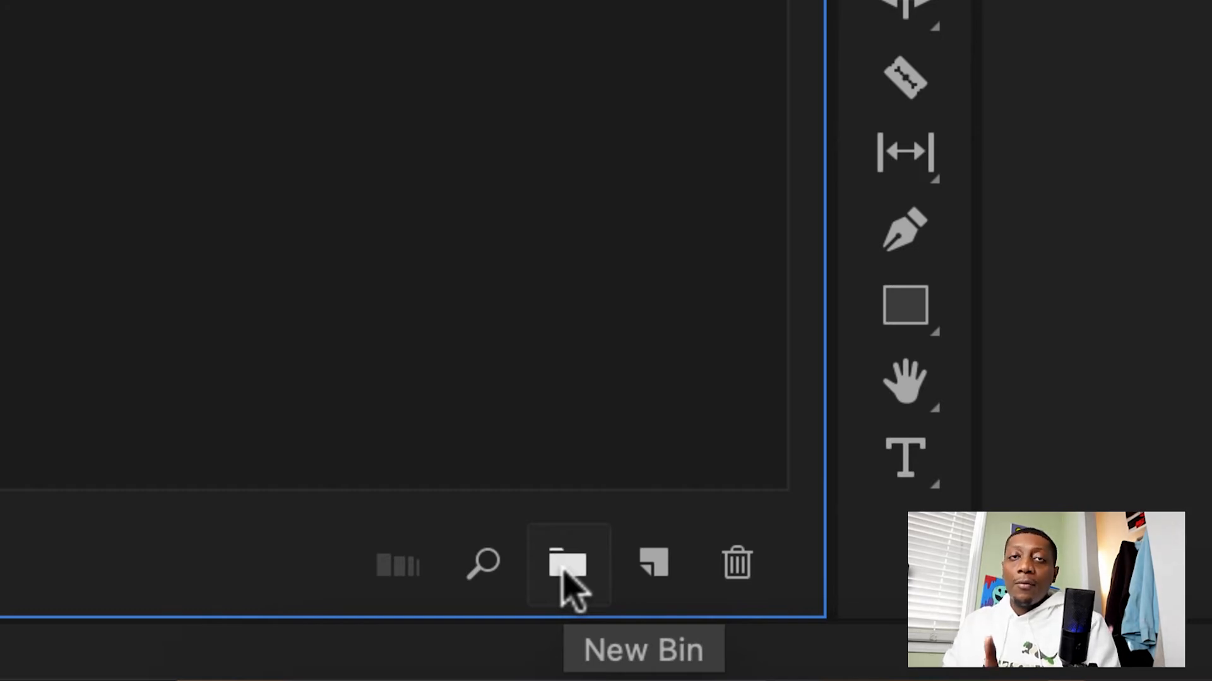
- Create a bin named "ZV-1 Footage" in the project
left_click(566, 568)
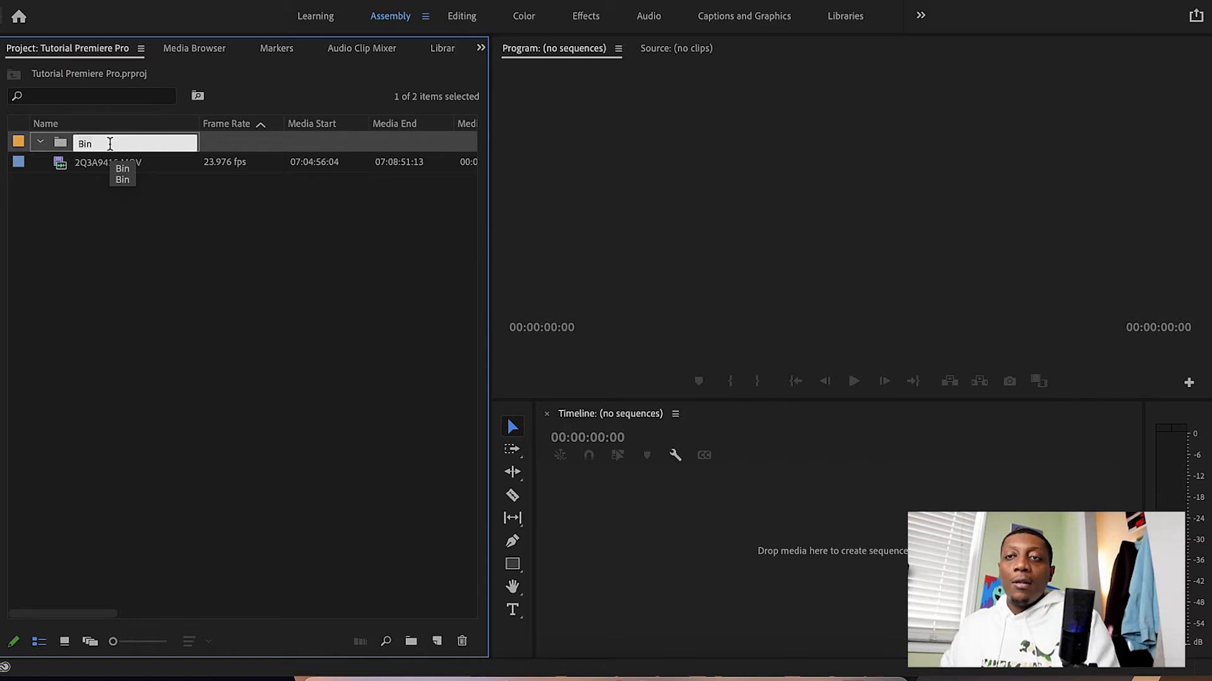
type("ZV-")
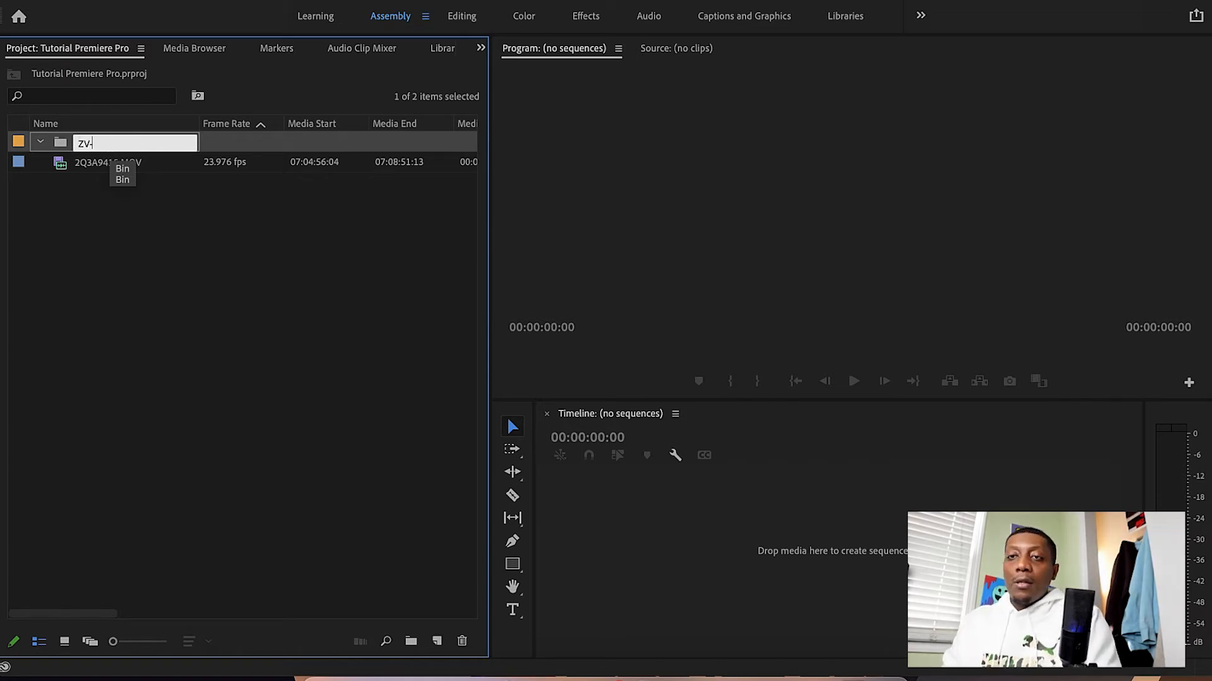
type("1 Footage")
key("Return")
left_click(141, 252)
- Add a second bin named "7D Mark II Footage" to the project
left_click(423, 650)
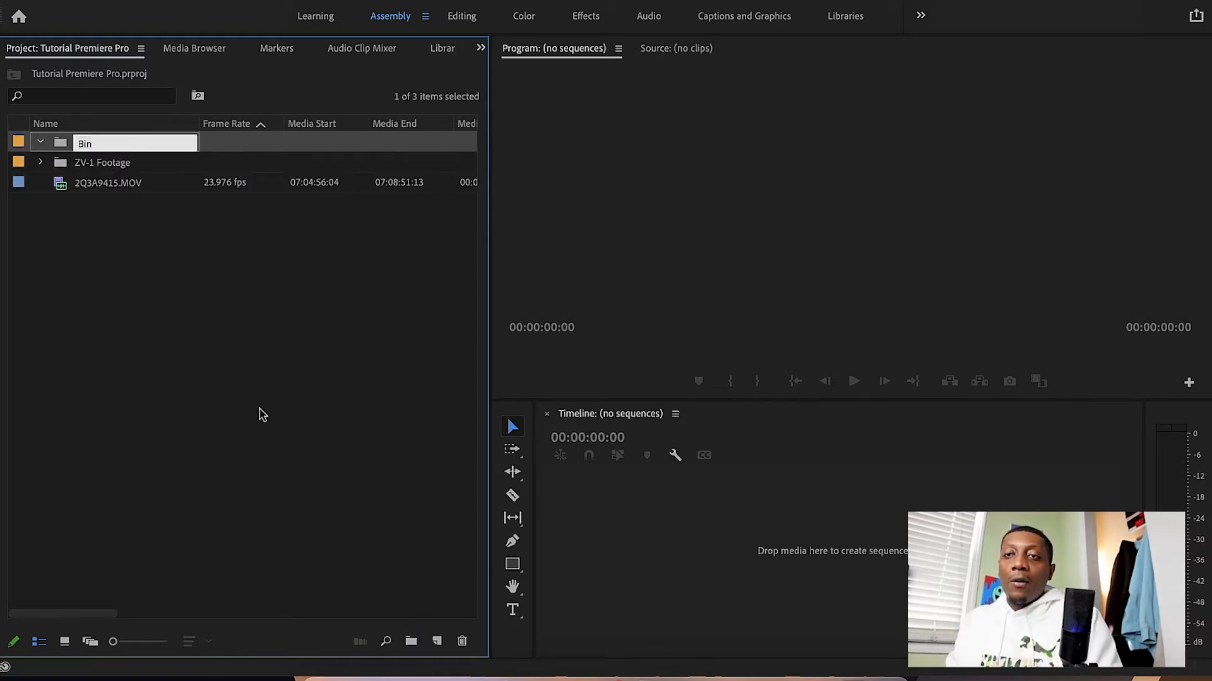
type("7D Ma")
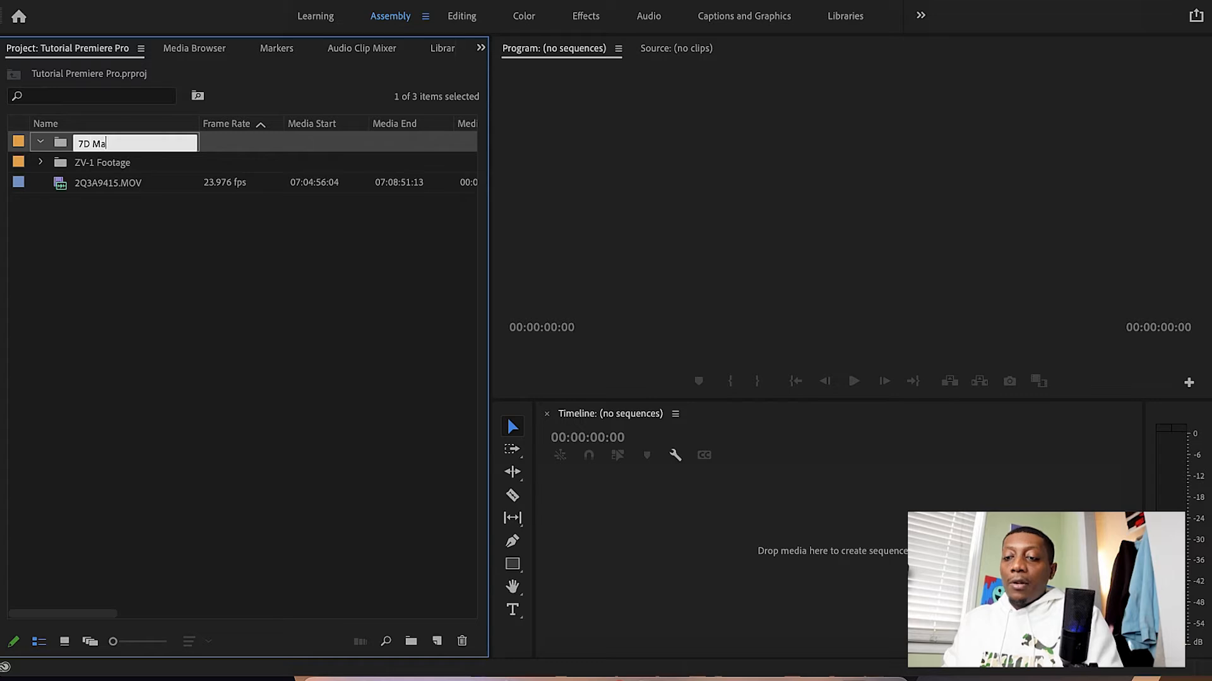
type("rk II Footage")
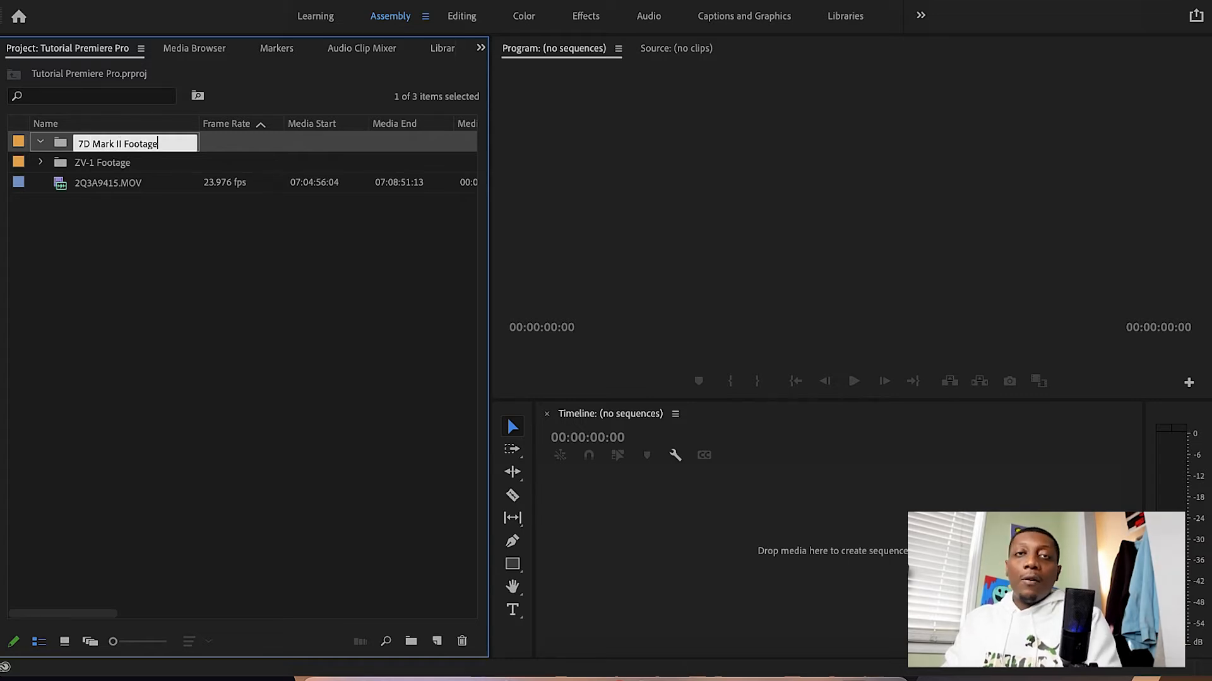
key("Return")
left_click(90, 369)
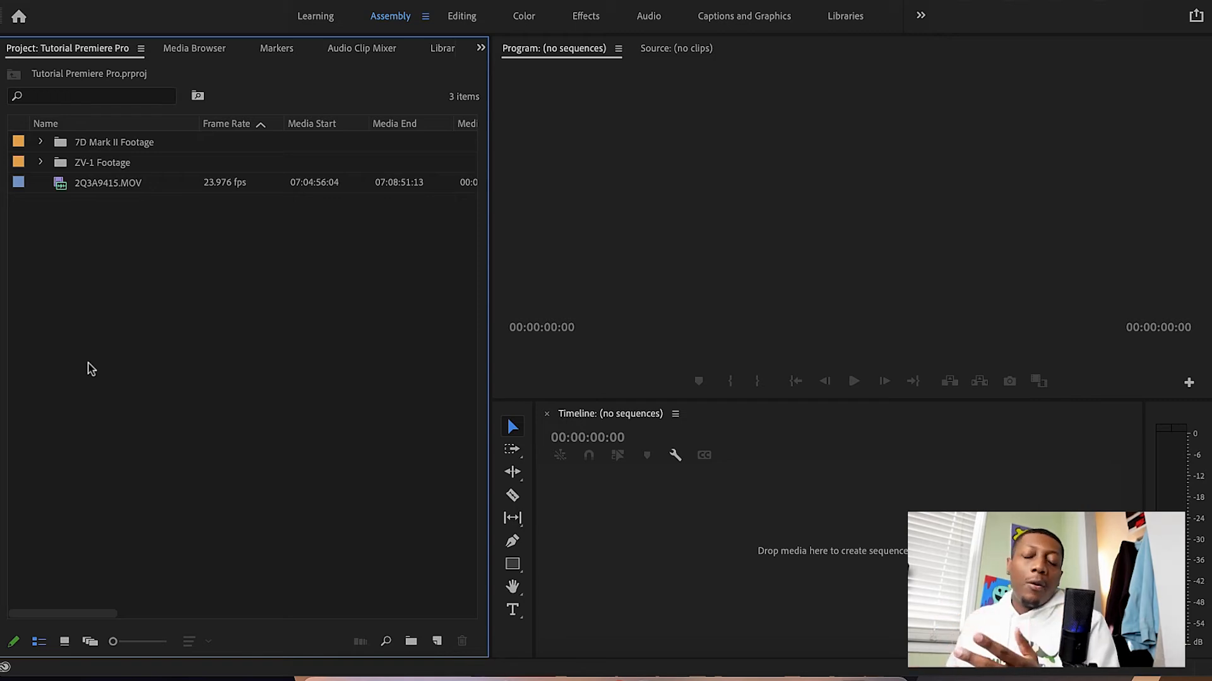
- Create a sequence from 2Q3A9415.MOV in the empty timeline and enlarge the A1 track to show its waveform
left_click_drag(60, 184, 838, 562)
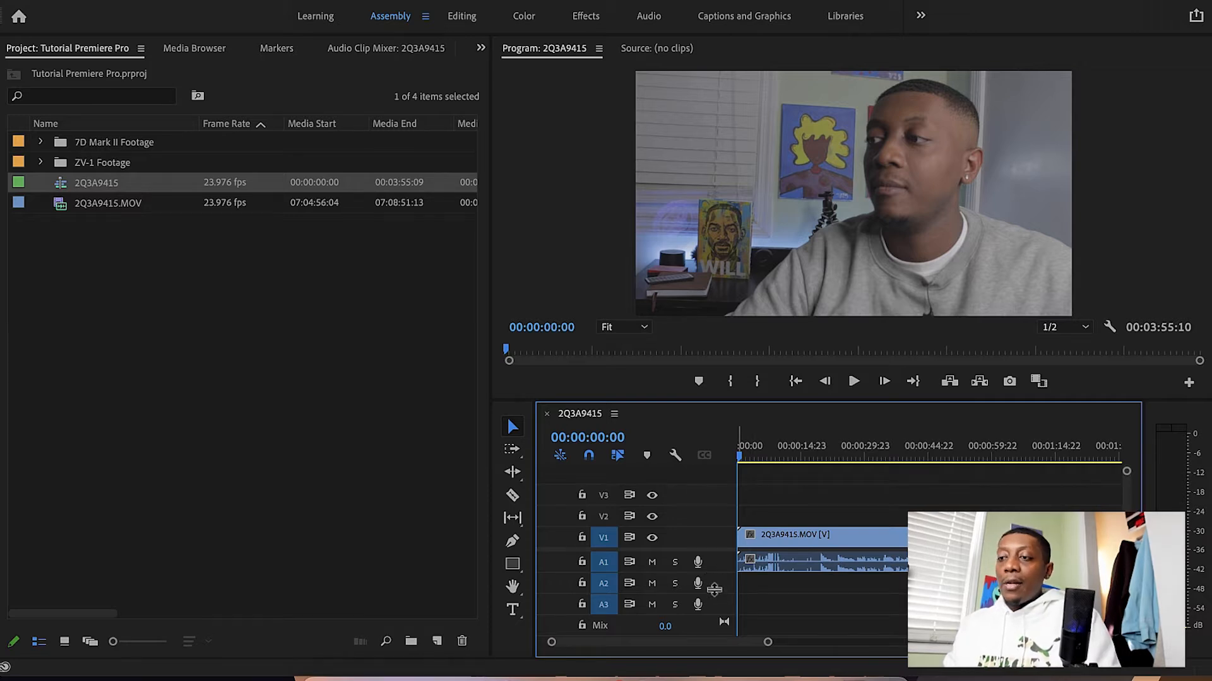
left_click_drag(715, 573, 715, 595)
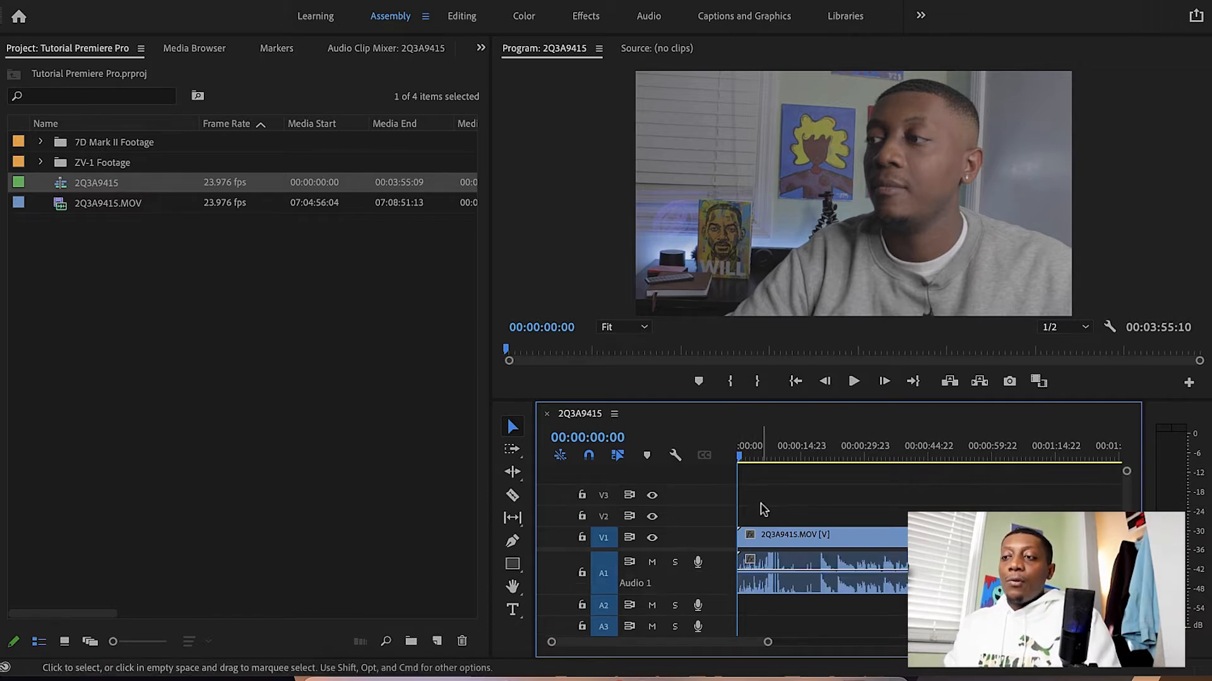
key("=")
key("=")
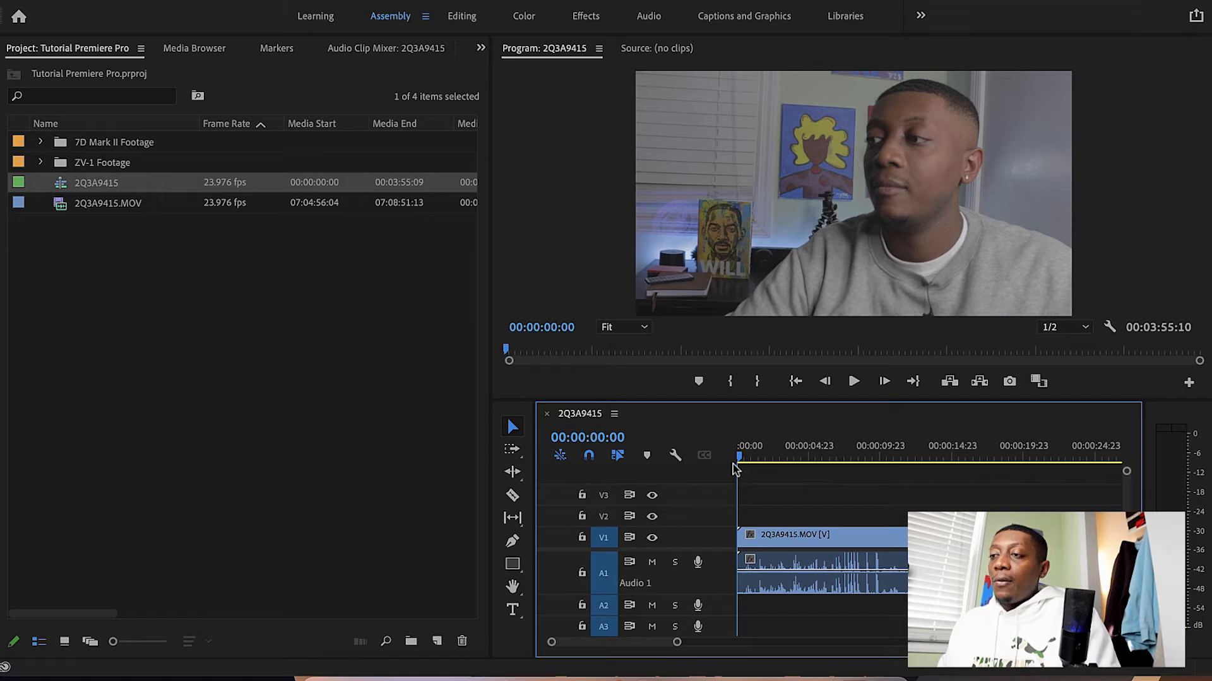
- Play the sequence's opening seconds and the speech from about 00:00:23:21, checking the picture and the audio meter levels
key("XF86AudioRaiseVolume")
key("XF86AudioRaiseVolume")
key("XF86AudioRaiseVolume")
key("XF86AudioRaiseVolume")
key("XF86AudioRaiseVolume")
key("XF86AudioLowerVolume")
key("XF86AudioLowerVolume")
key("space")
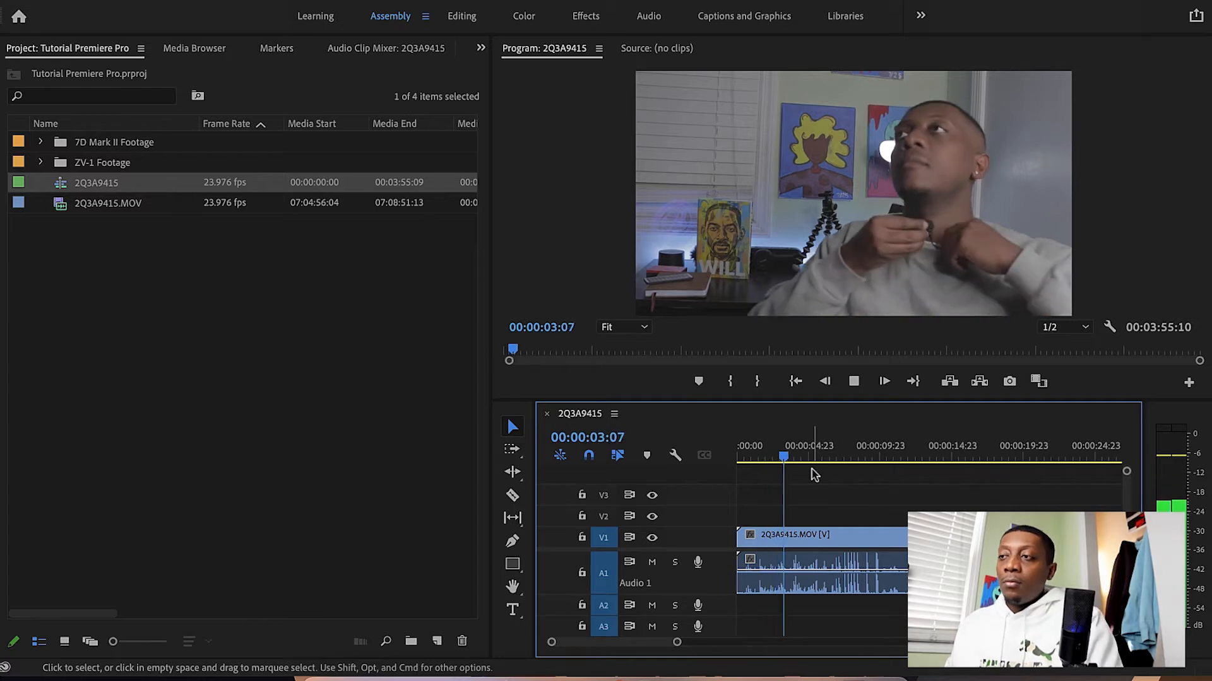
key("space")
scroll(887, 483, "right", 5)
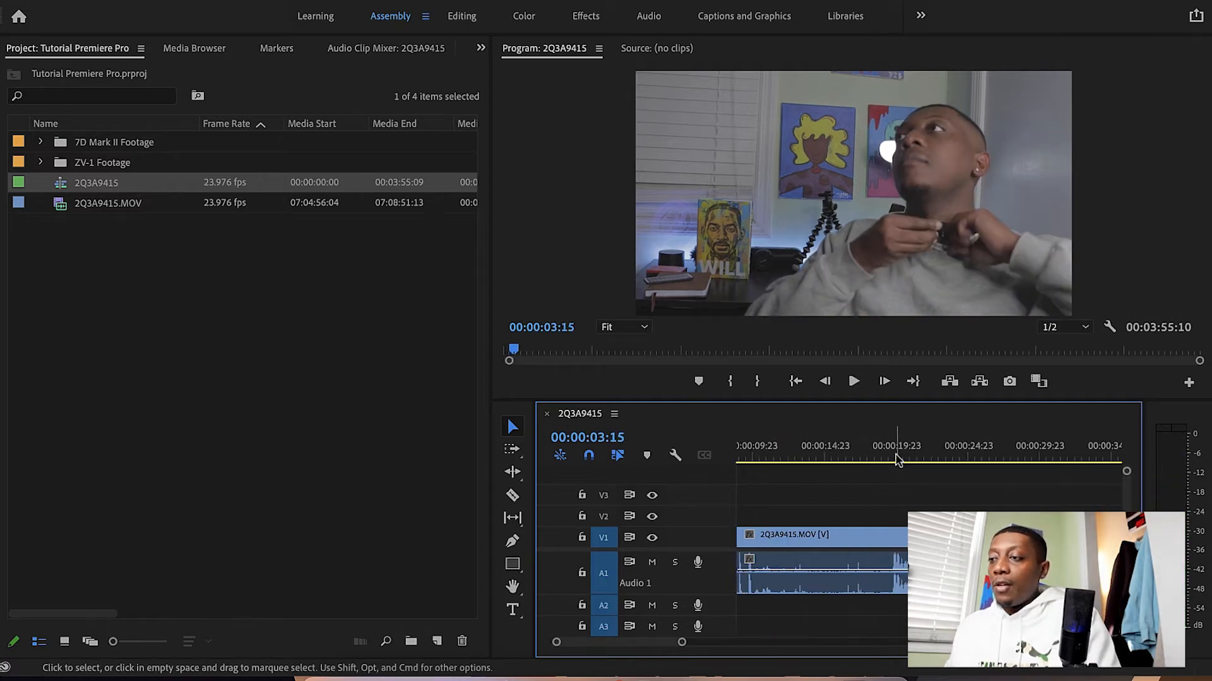
left_click_drag(897, 459, 950, 459)
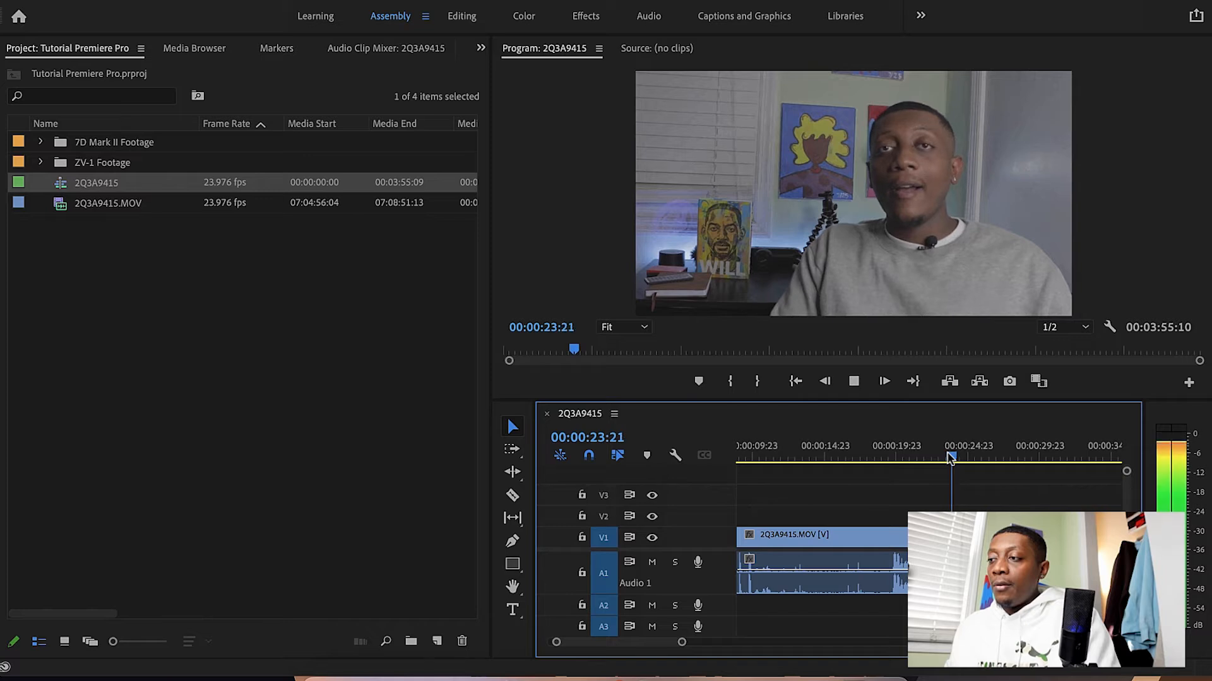
key("space")
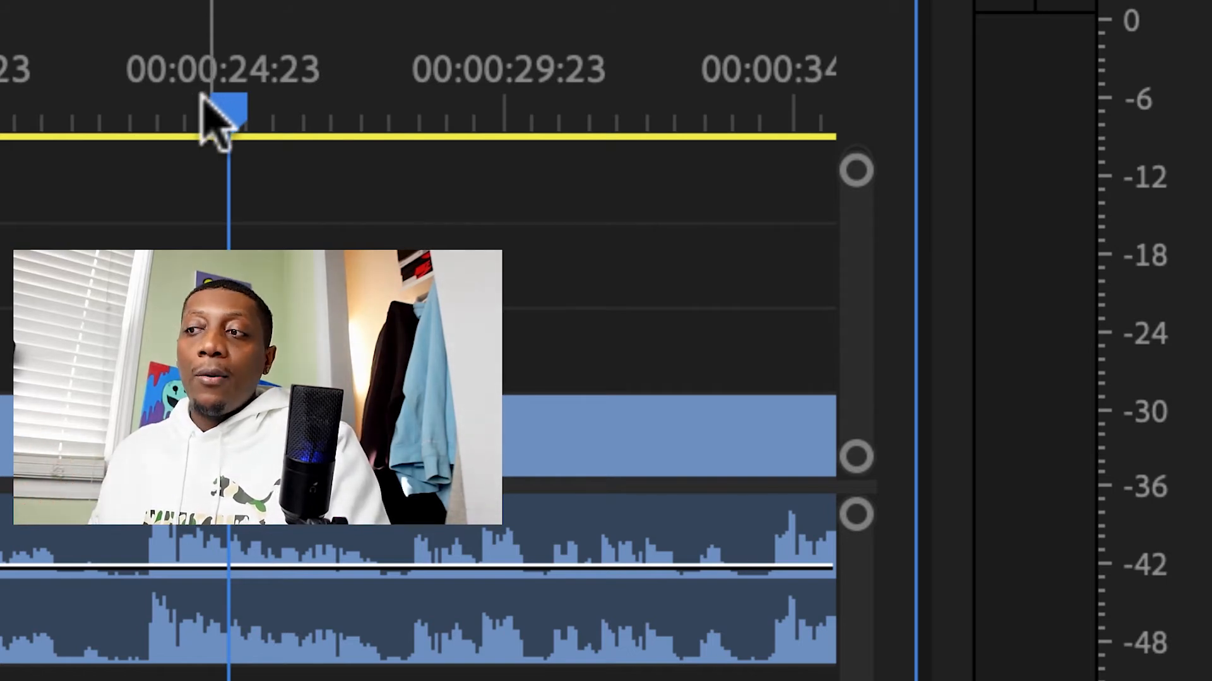
- Lower the clip's audio level on A1 to about -5.6 dB at 00:00:20:00 and play the speech back to check it
left_click_drag(201, 95, 162, 99)
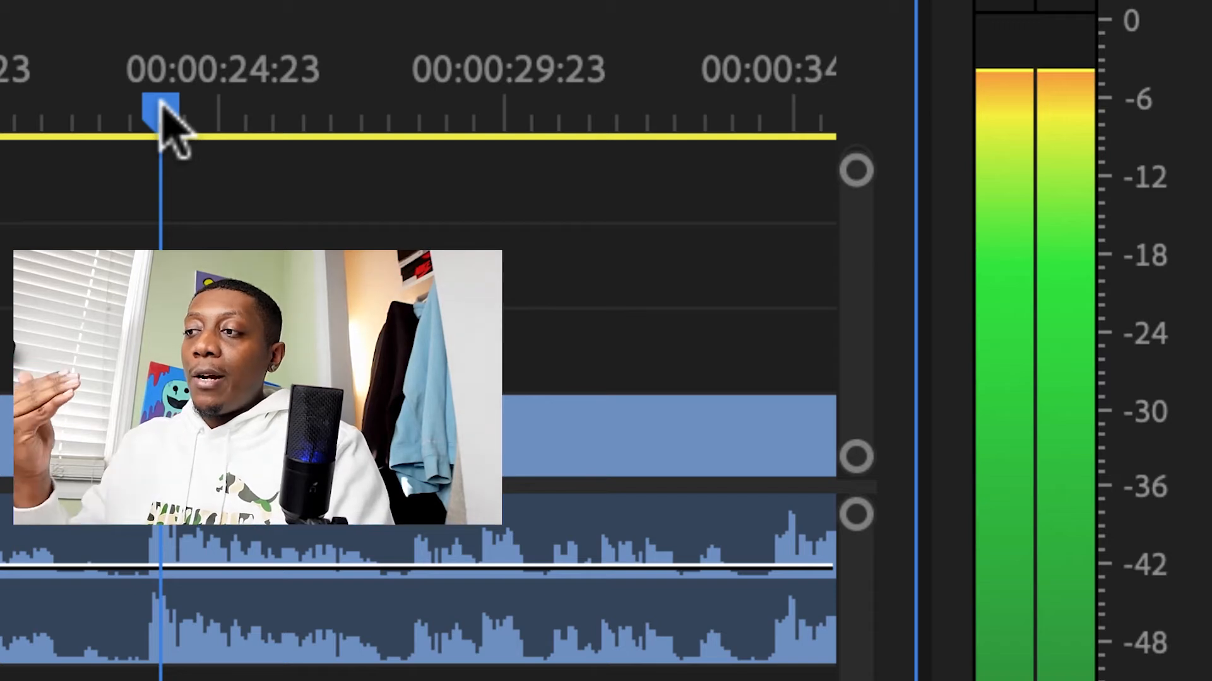
left_click_drag(161, 102, 0, 102)
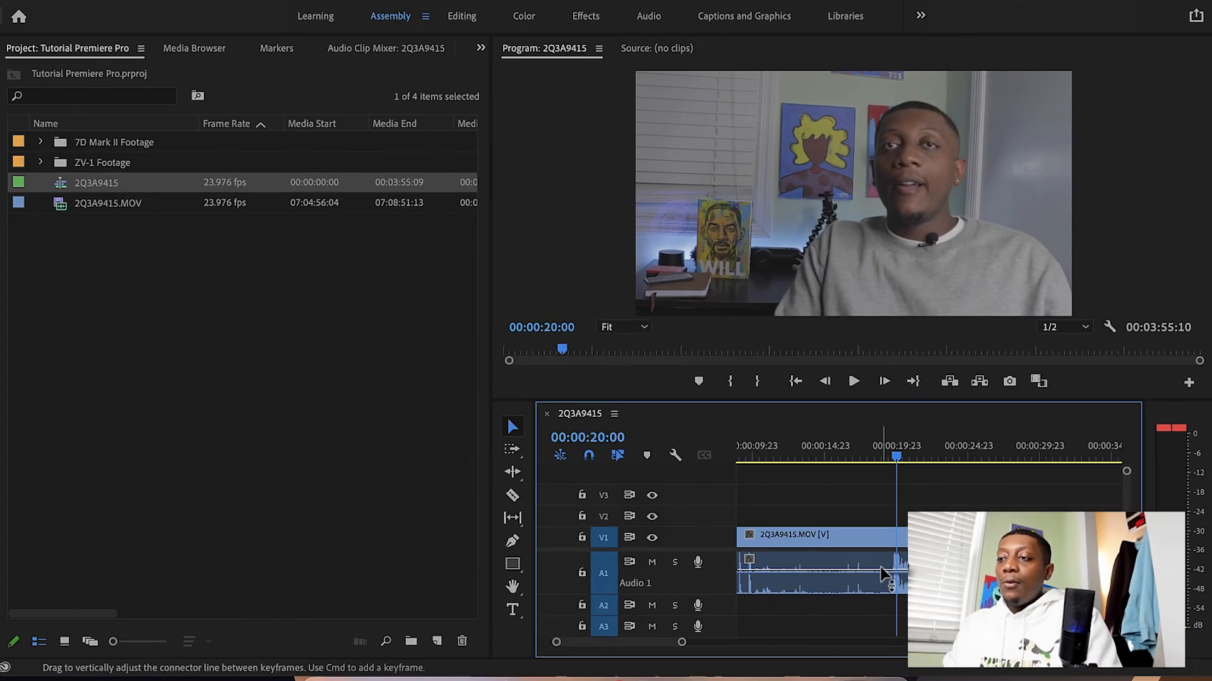
left_click_drag(736, 563, 738, 570)
left_click_drag(896, 569, 896, 575)
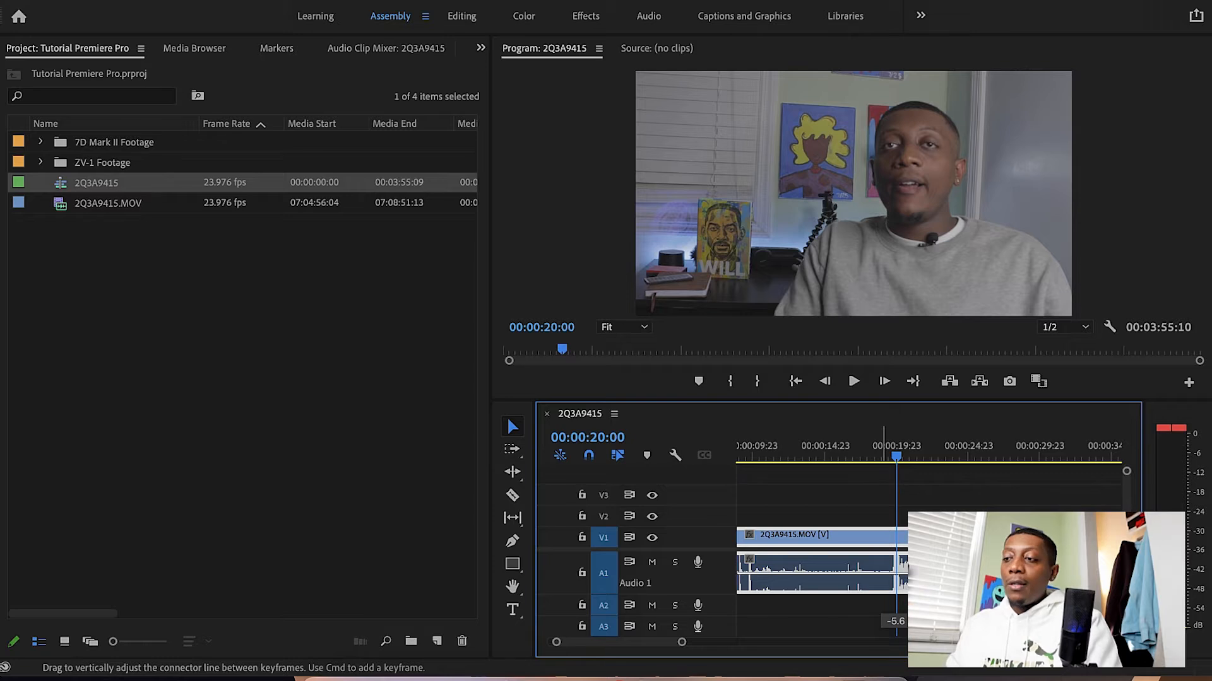
left_click_drag(896, 575, 896, 587)
key("space")
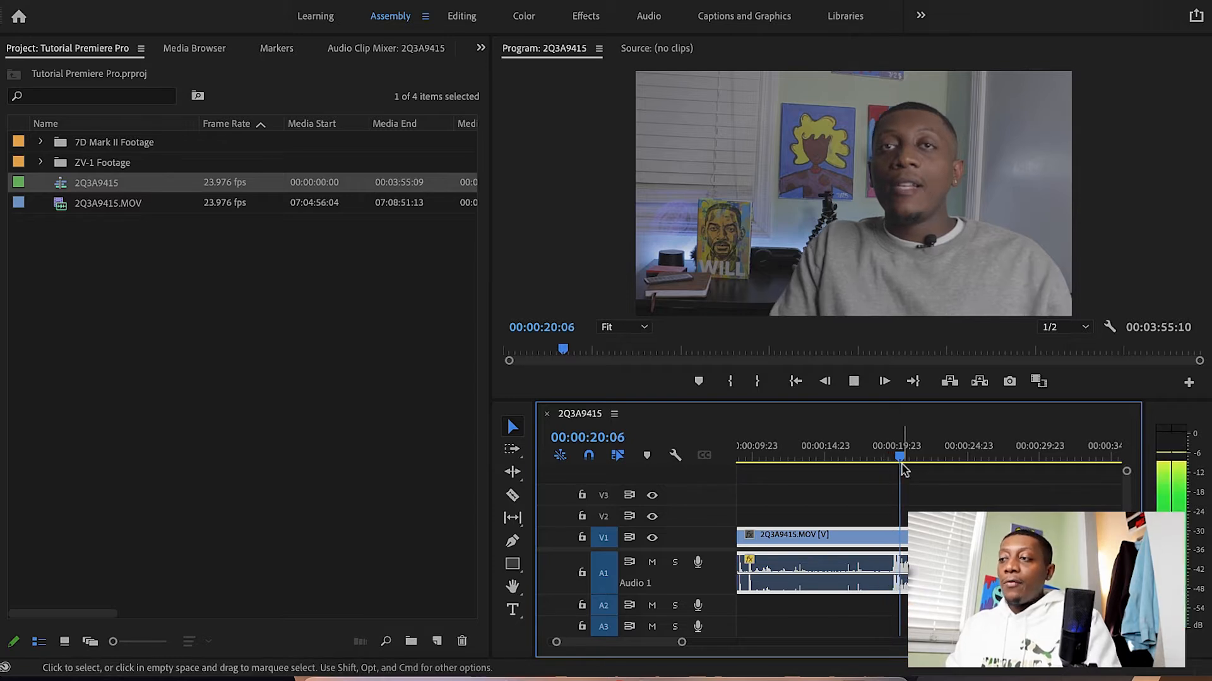
left_click_drag(907, 466, 951, 451)
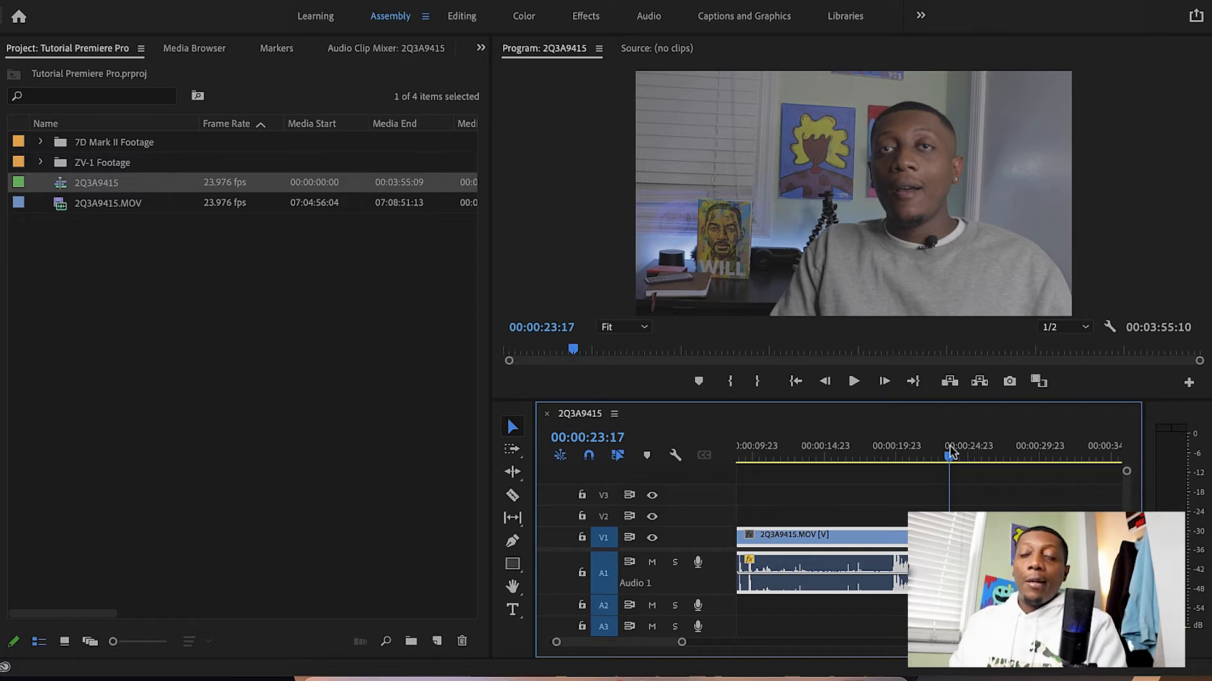
key("space")
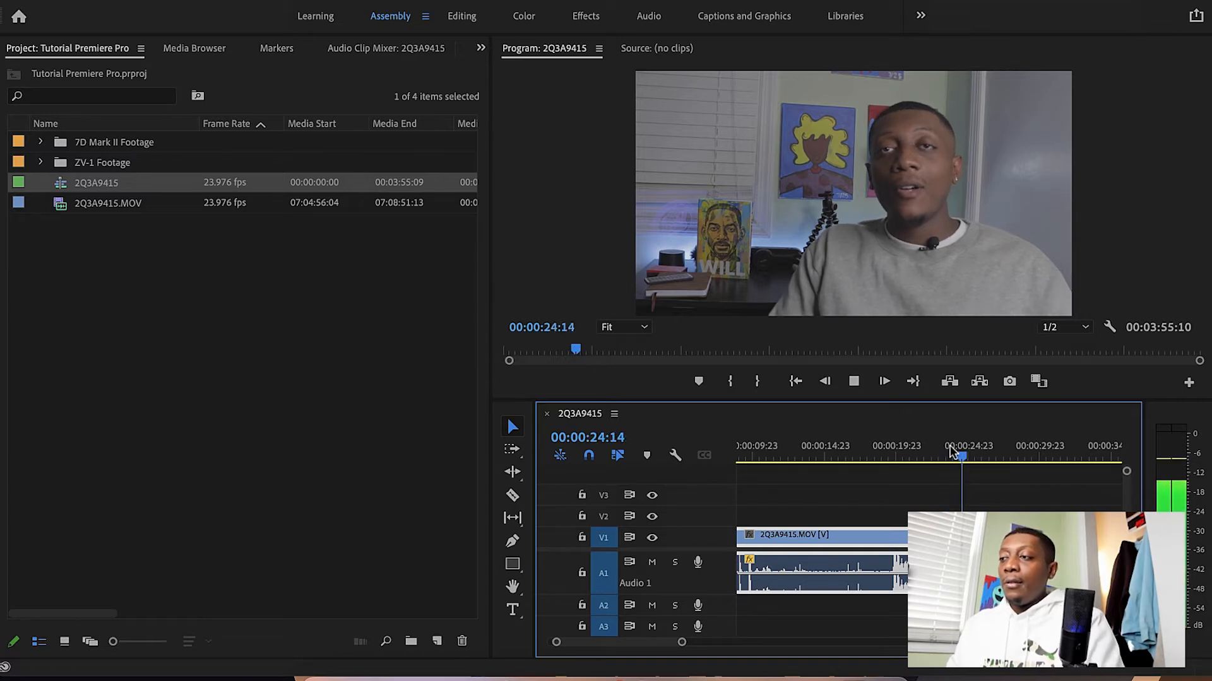
key("space")
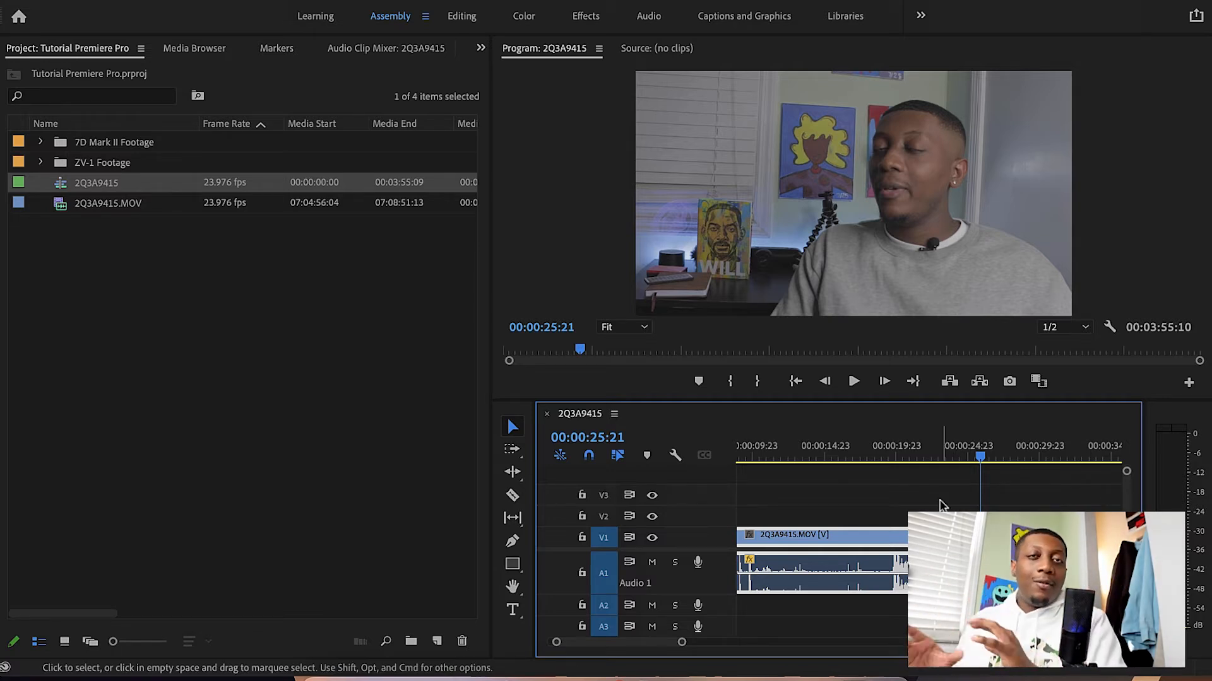
- Cut the clip at 00:00:23:17, where the speech begins, with the Razor tool
scroll(908, 503, "right", 2)
left_click_drag(928, 454, 1077, 457)
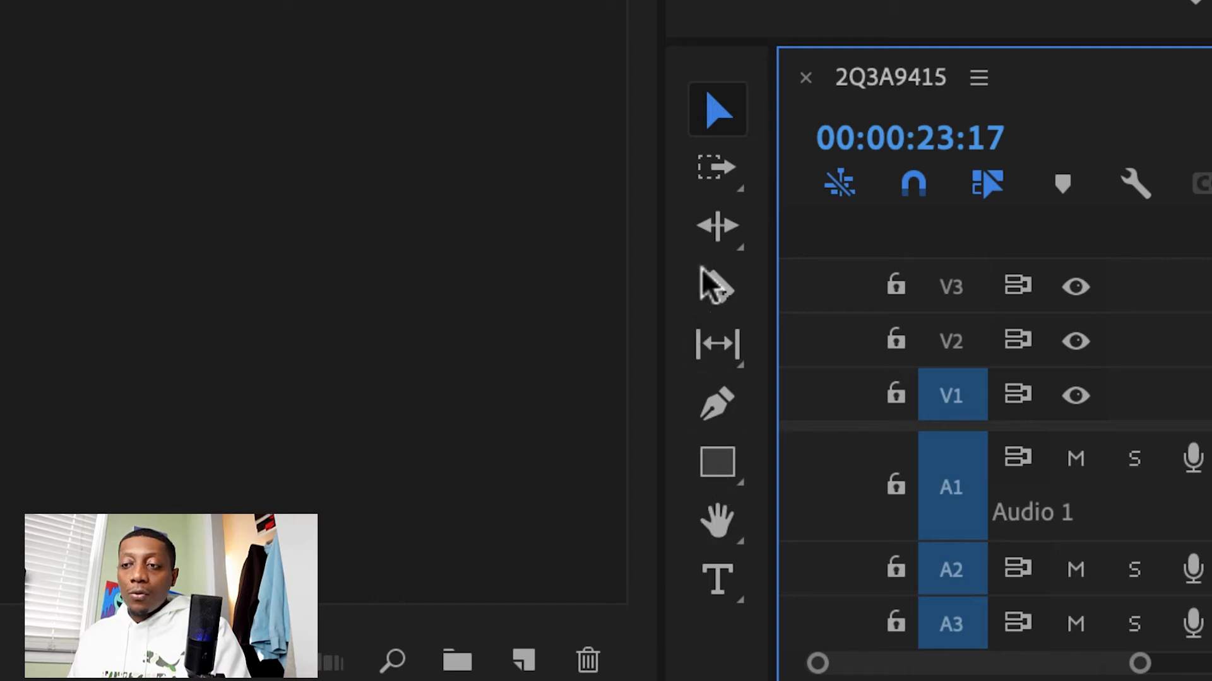
left_click(716, 292)
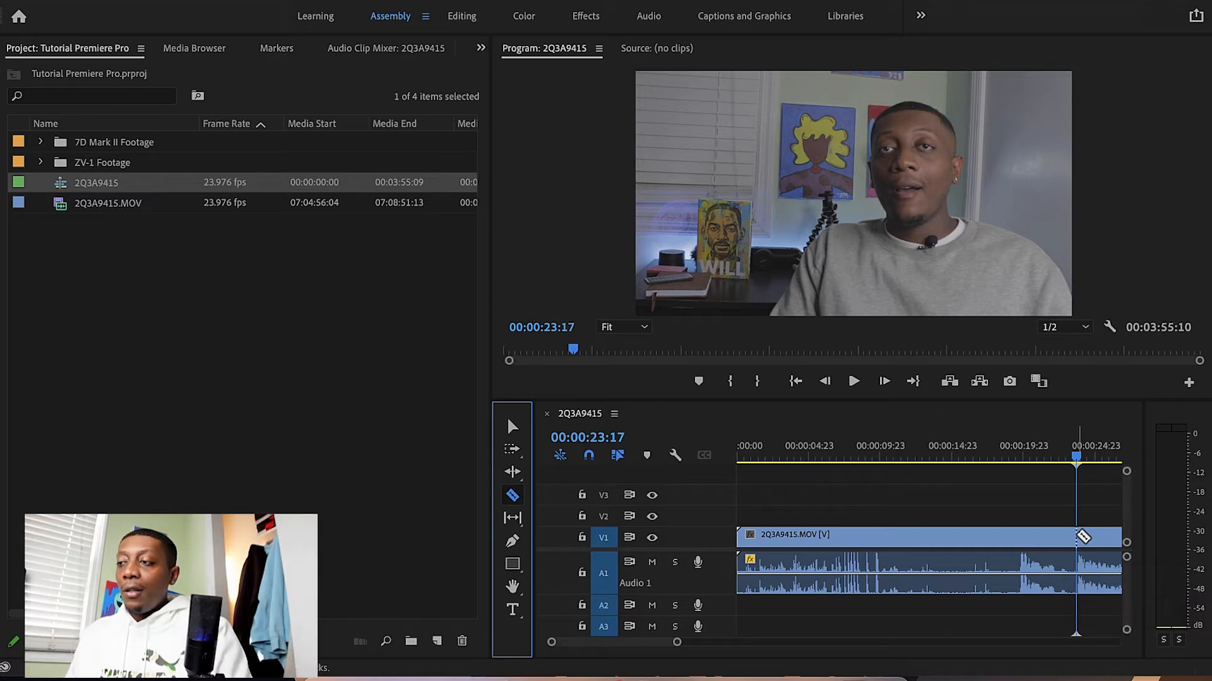
left_click(1083, 536)
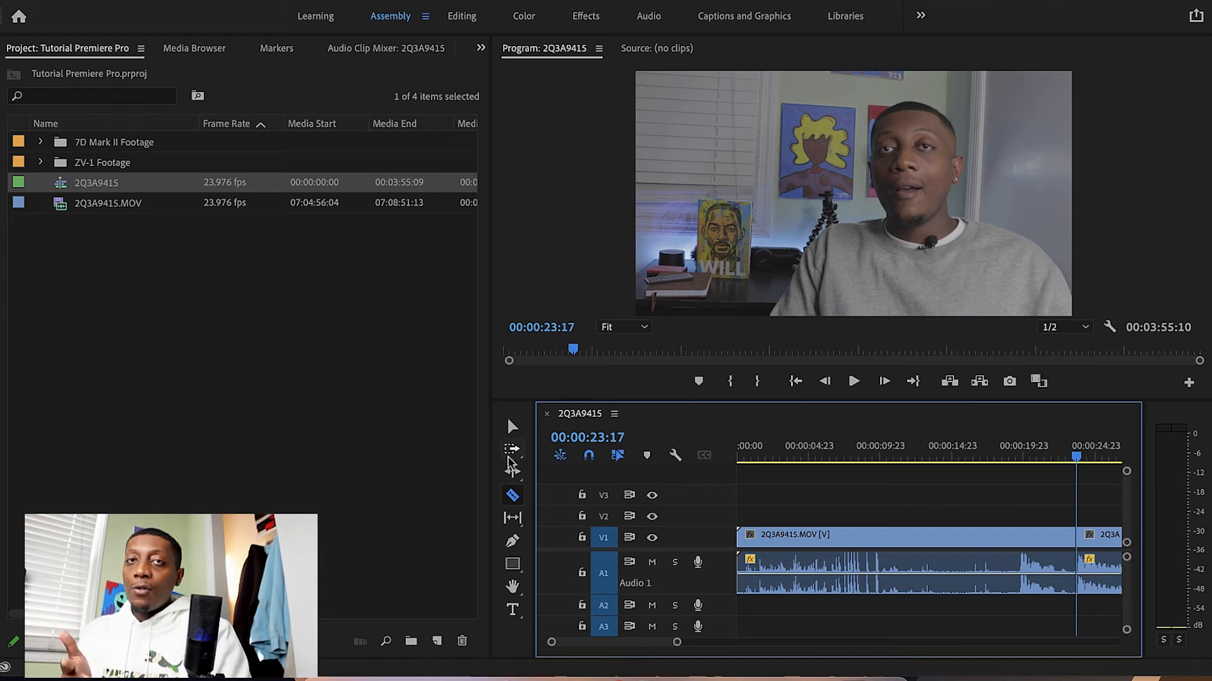
- Delete the clip segment before the cut and move the remaining footage to the start of the timeline
left_click(512, 427)
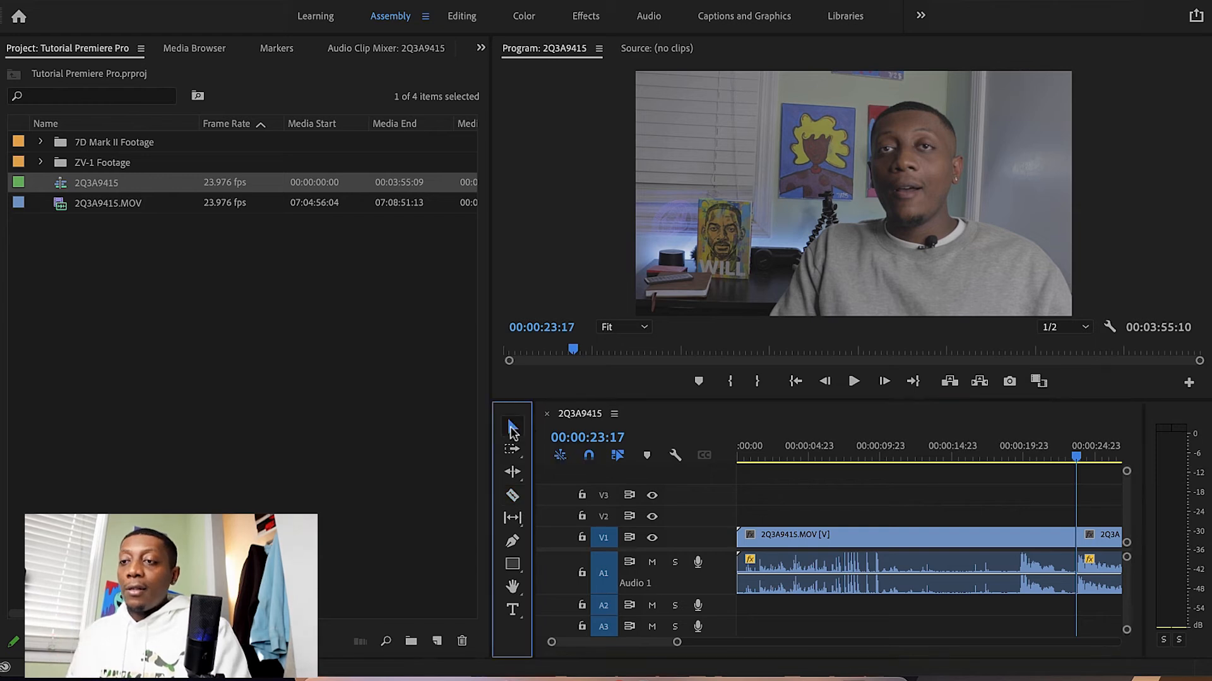
left_click(884, 539)
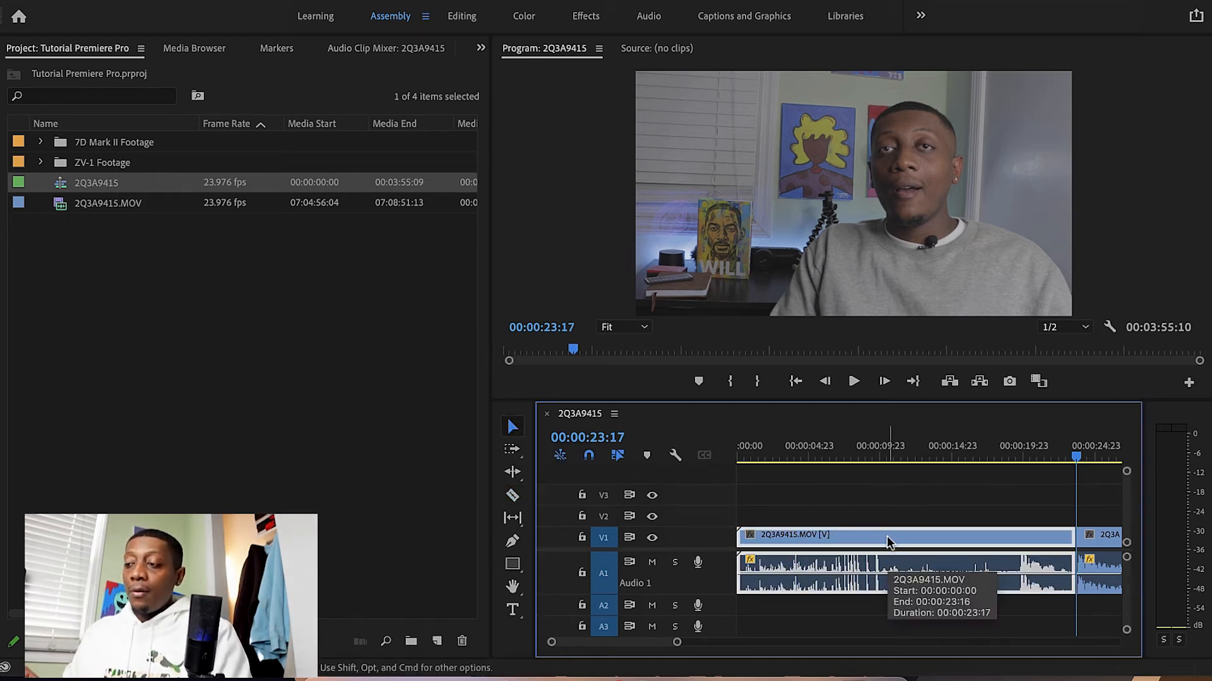
key("Delete")
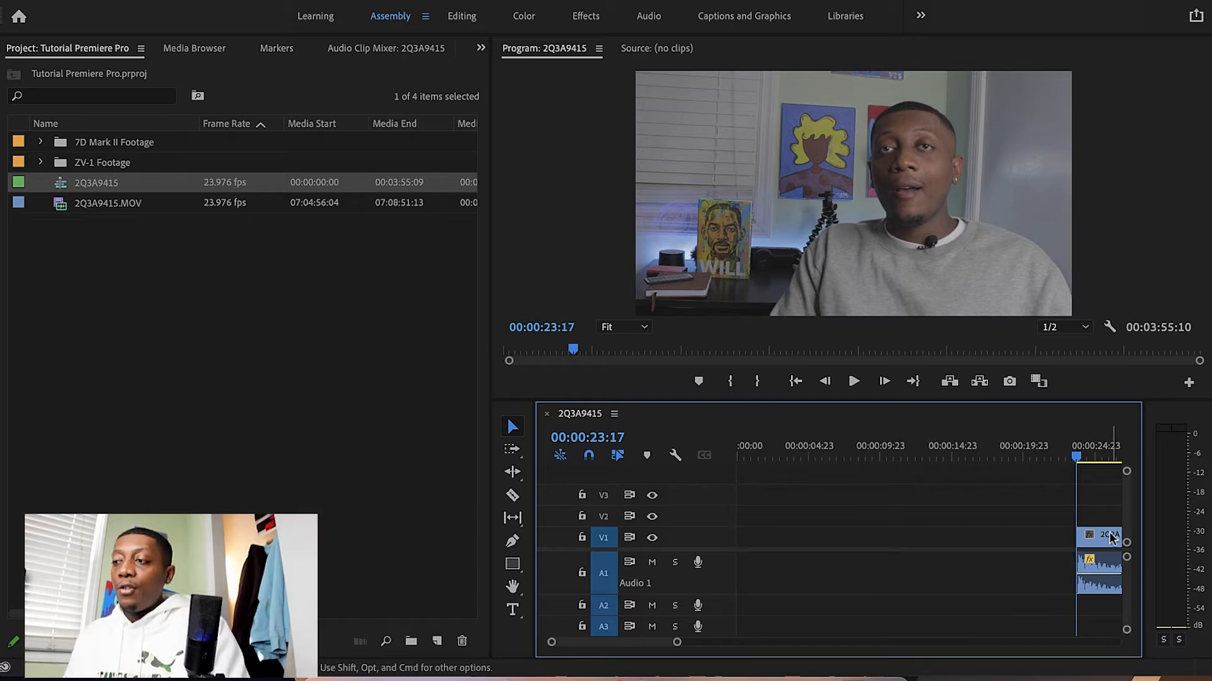
left_click(1108, 533)
left_click_drag(1106, 542, 746, 555)
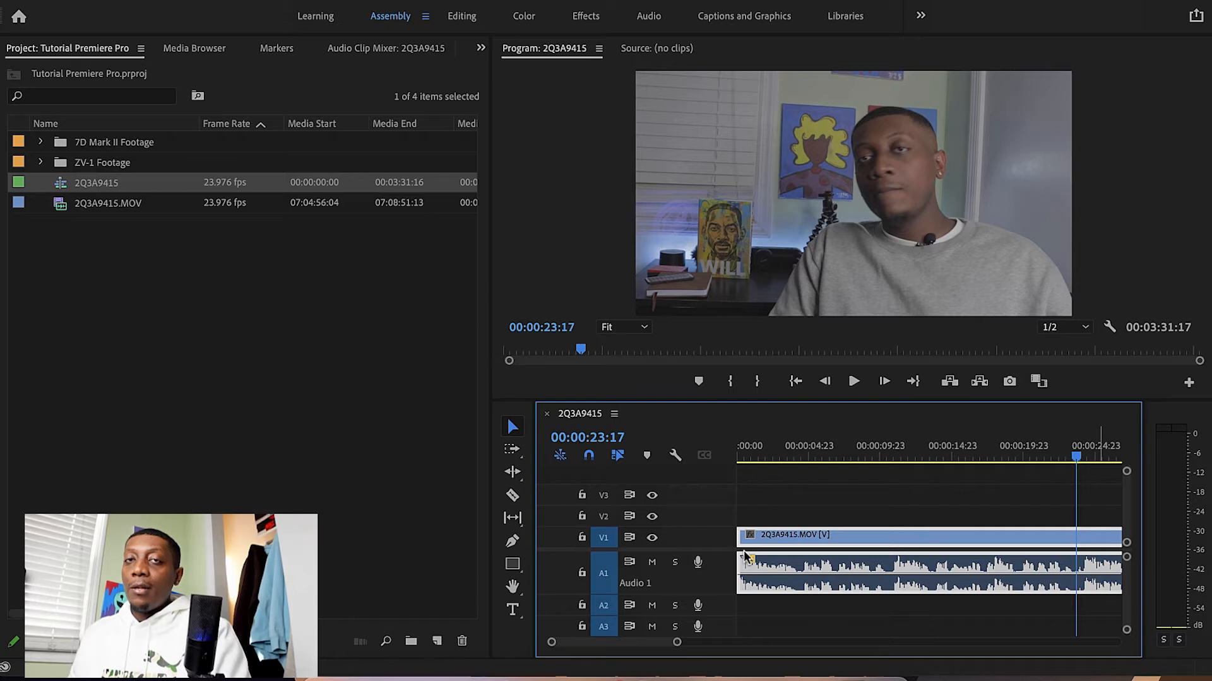
- Cut the clip at 00:00:04:02 and 00:00:04:16 with the Razor tool to isolate the short pause in the speech
left_click(781, 456)
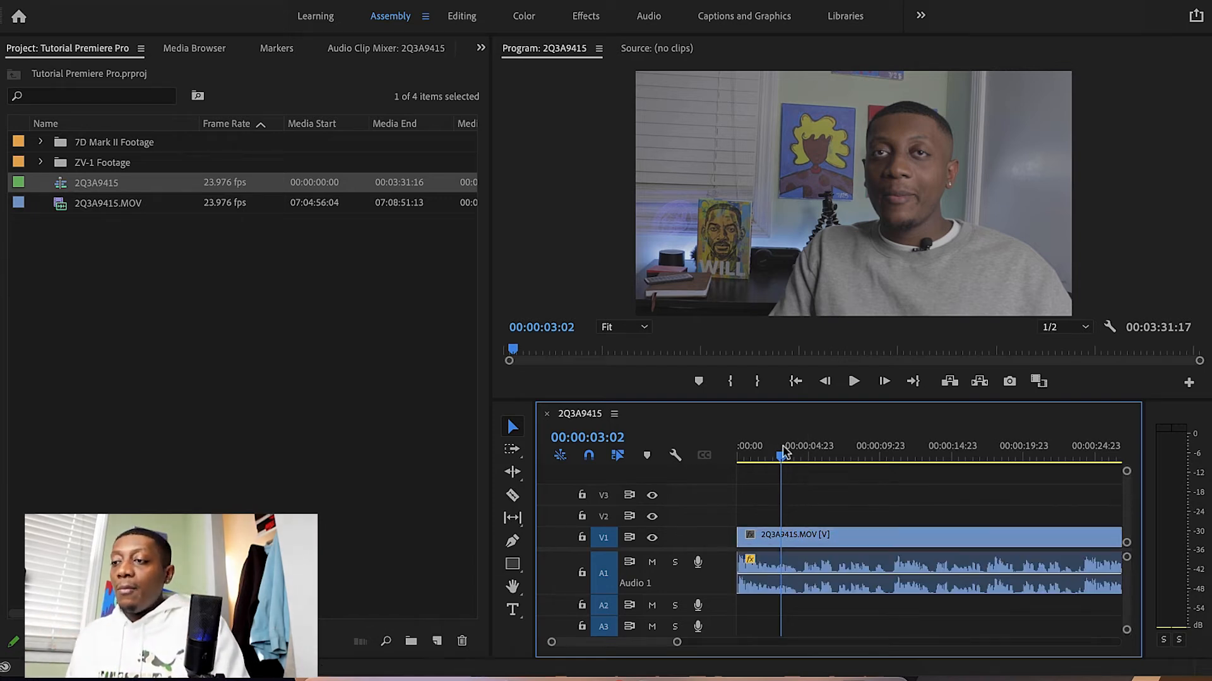
left_click(794, 453)
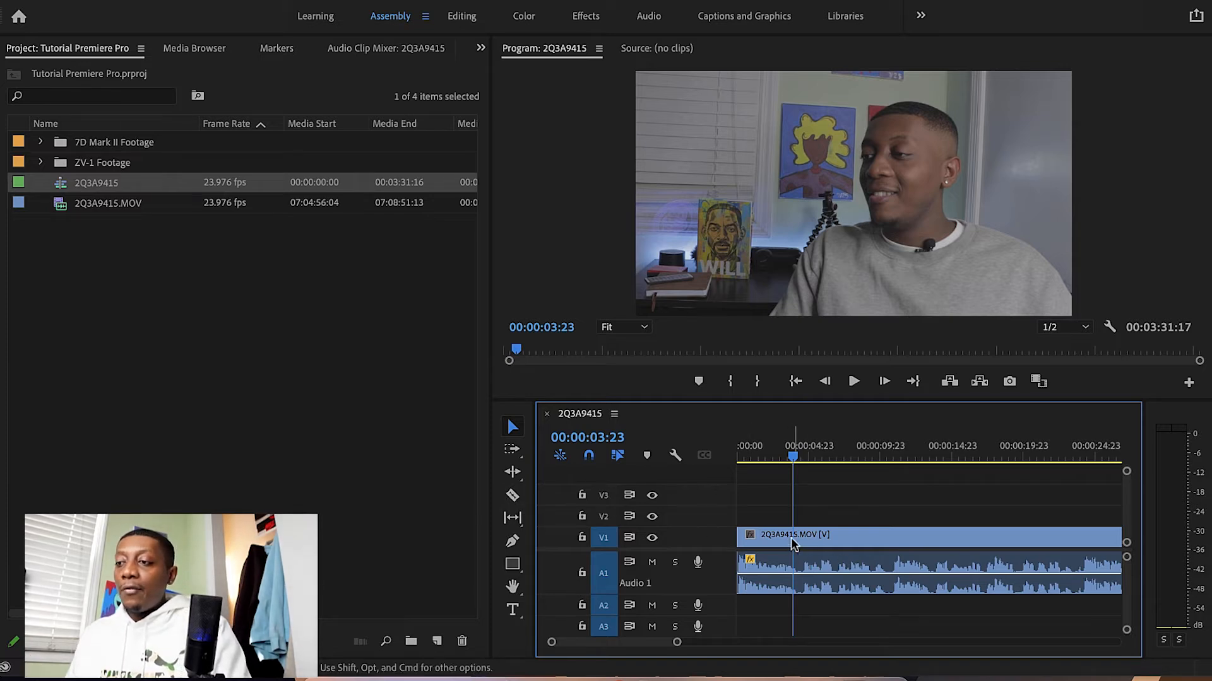
mouse_move(794, 452)
left_mouse_down()
mouse_move(805, 449)
mouse_move(795, 452)
left_mouse_up()
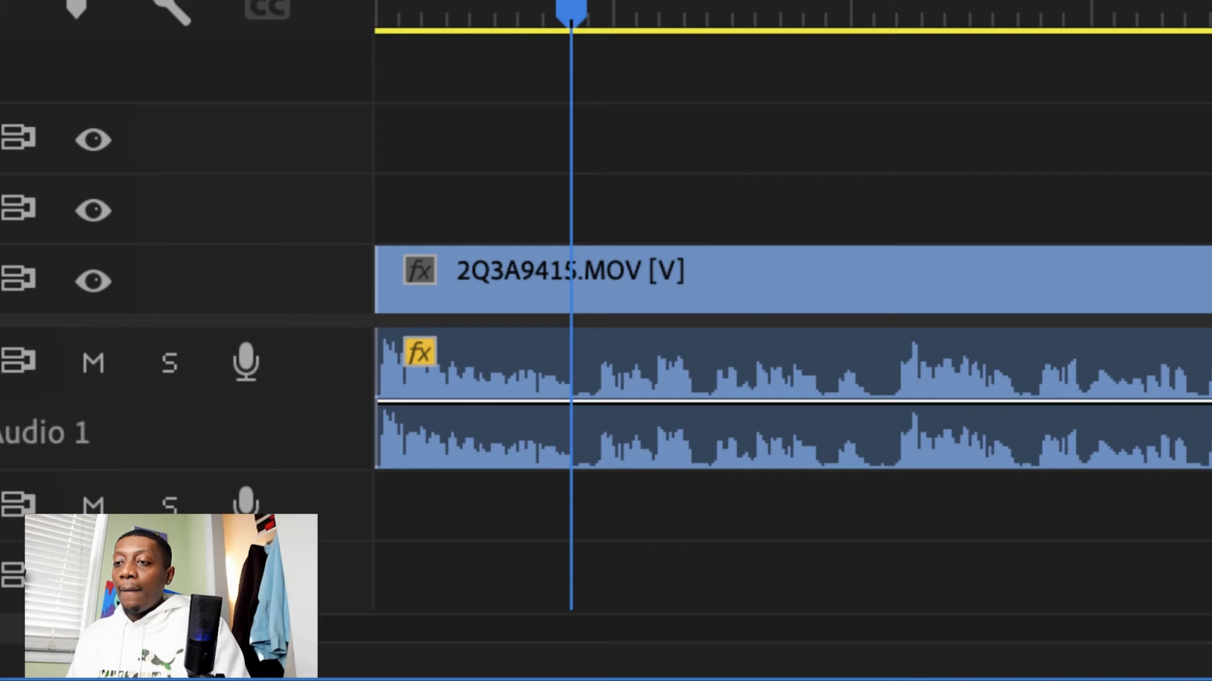
key("c")
left_click(569, 288)
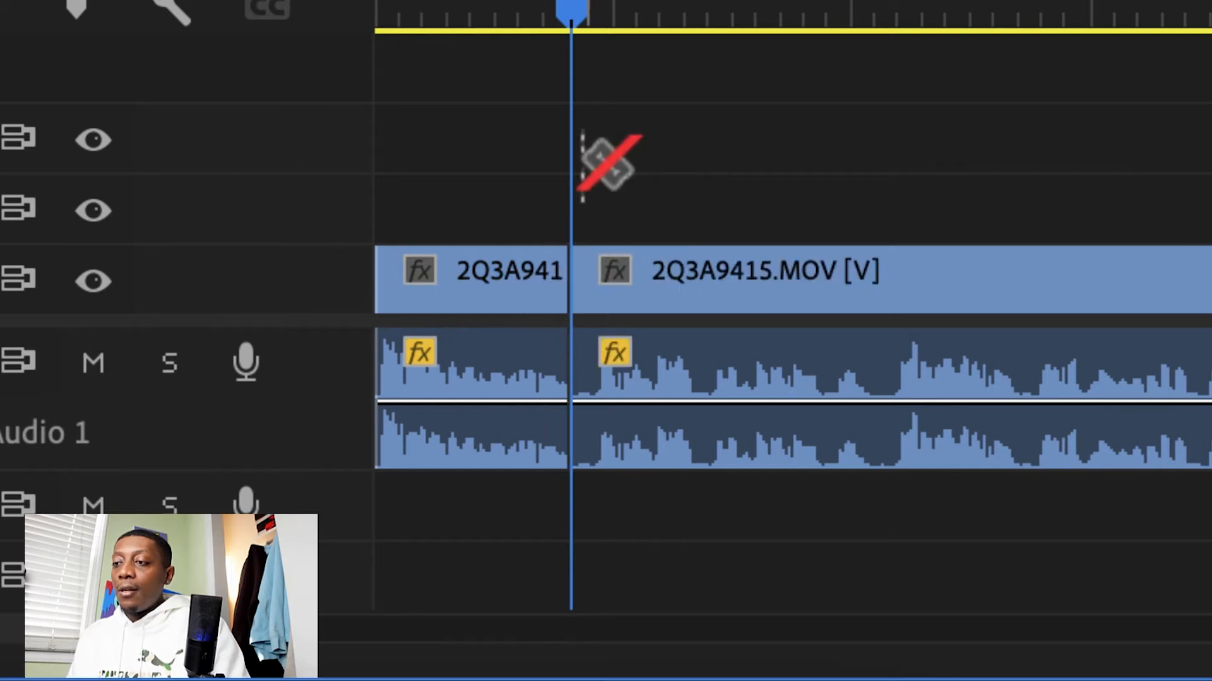
left_click_drag(598, 10, 603, 5)
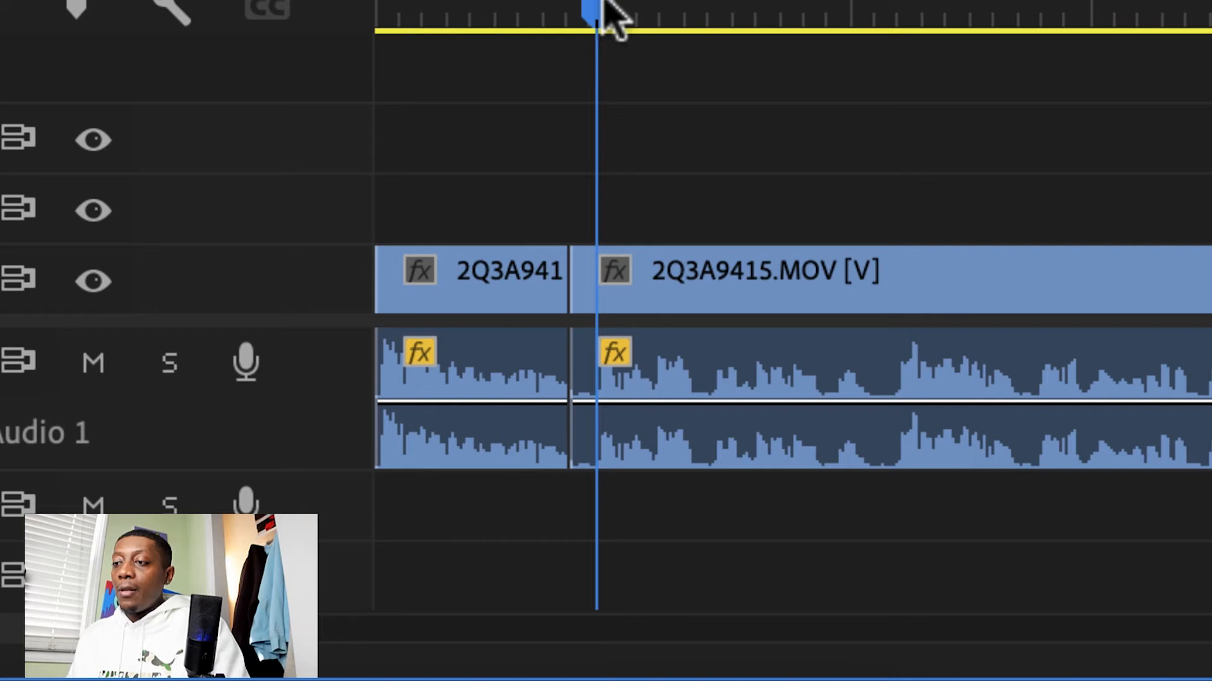
left_click(620, 279)
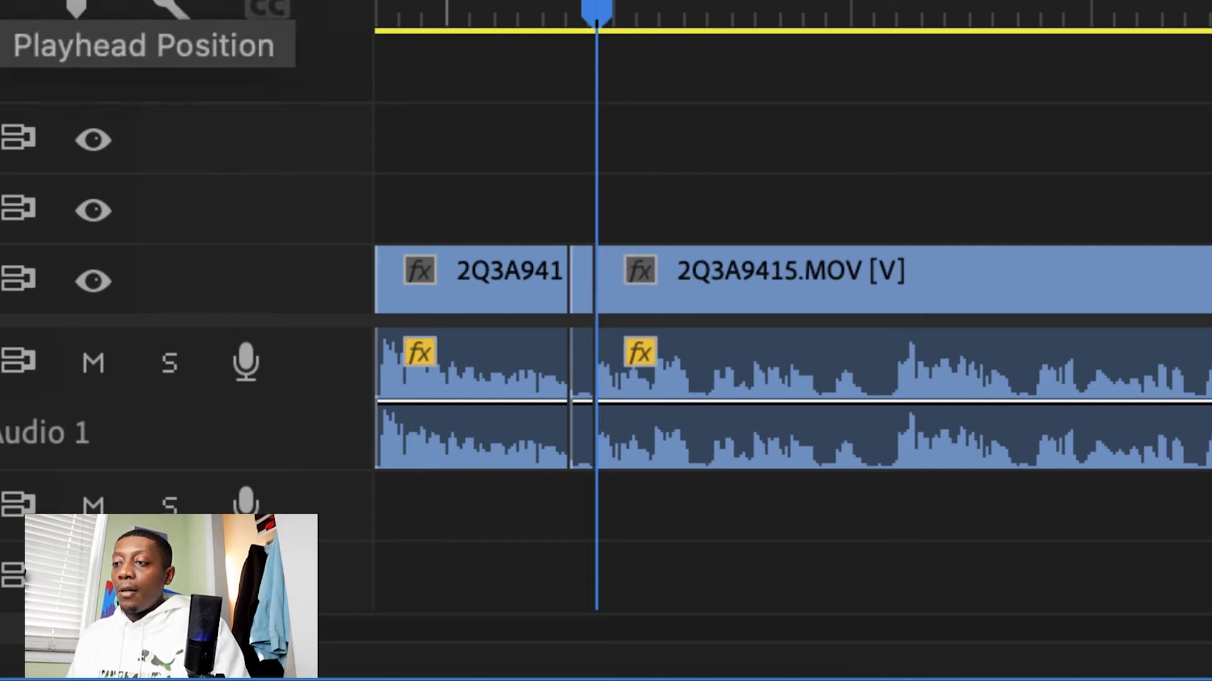
- Delete the short pause segment and move the remaining footage against the first clip to close the gap
key("v")
left_click(585, 276)
key("Delete")
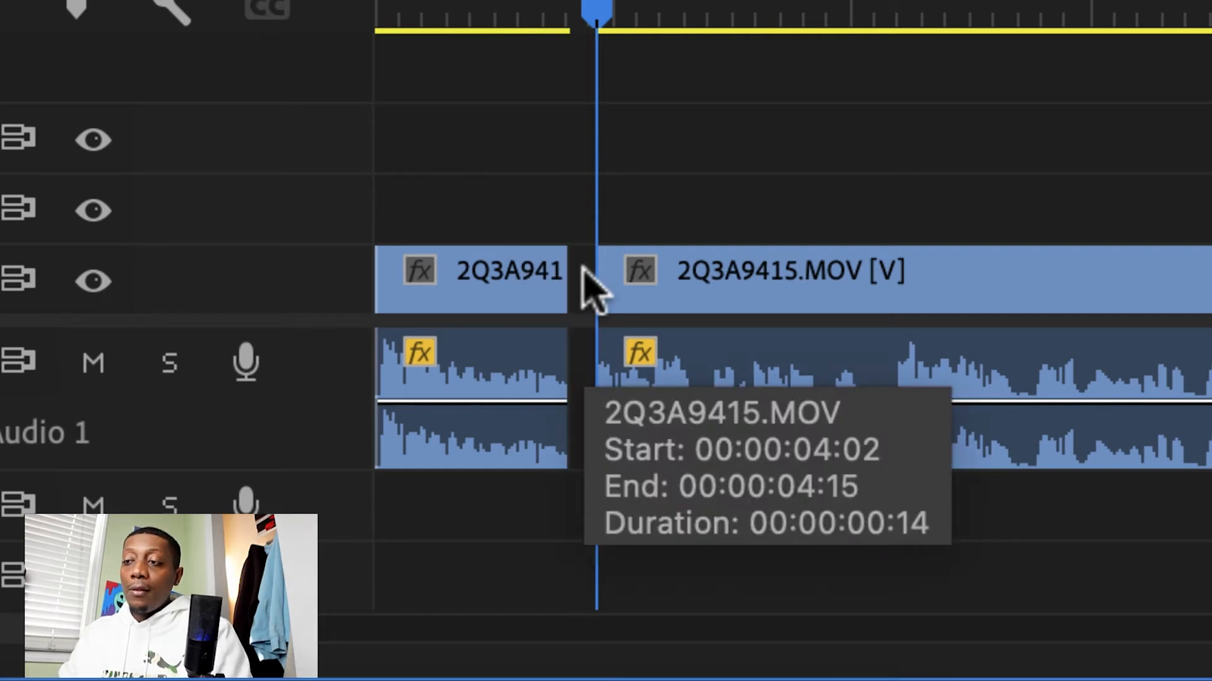
left_click(815, 290)
left_click_drag(814, 296, 789, 278)
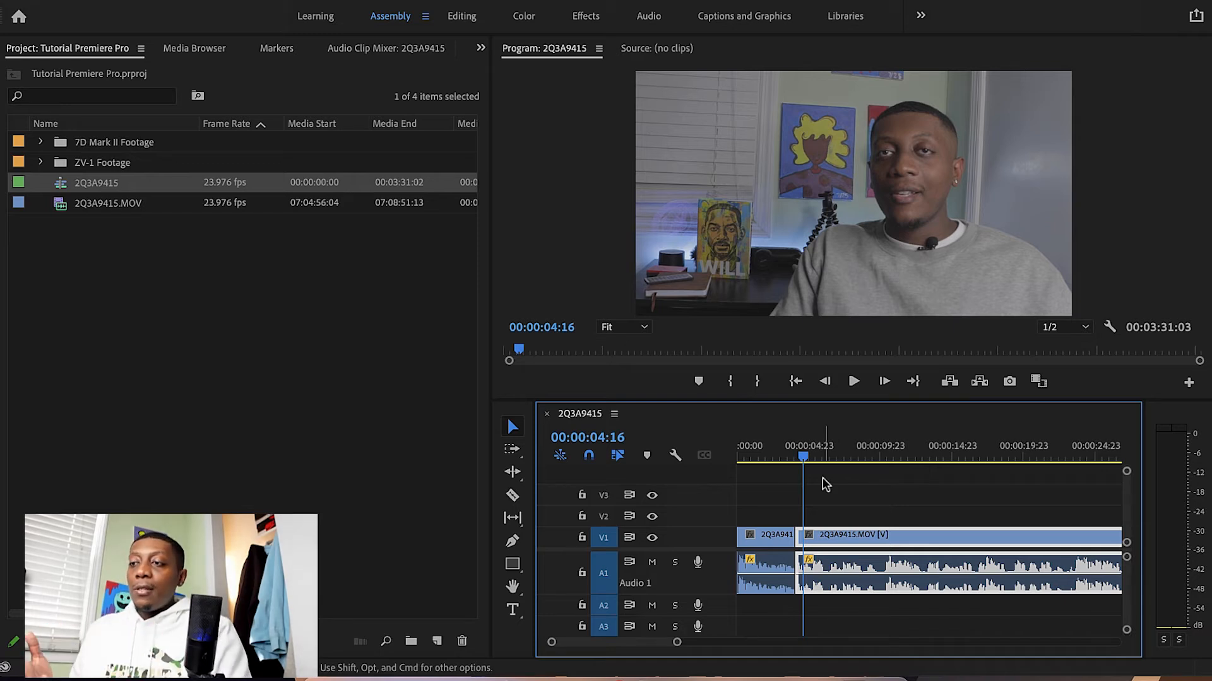
- Move the playhead to 00:00:08:01 and save the project
left_click_drag(804, 459, 854, 469)
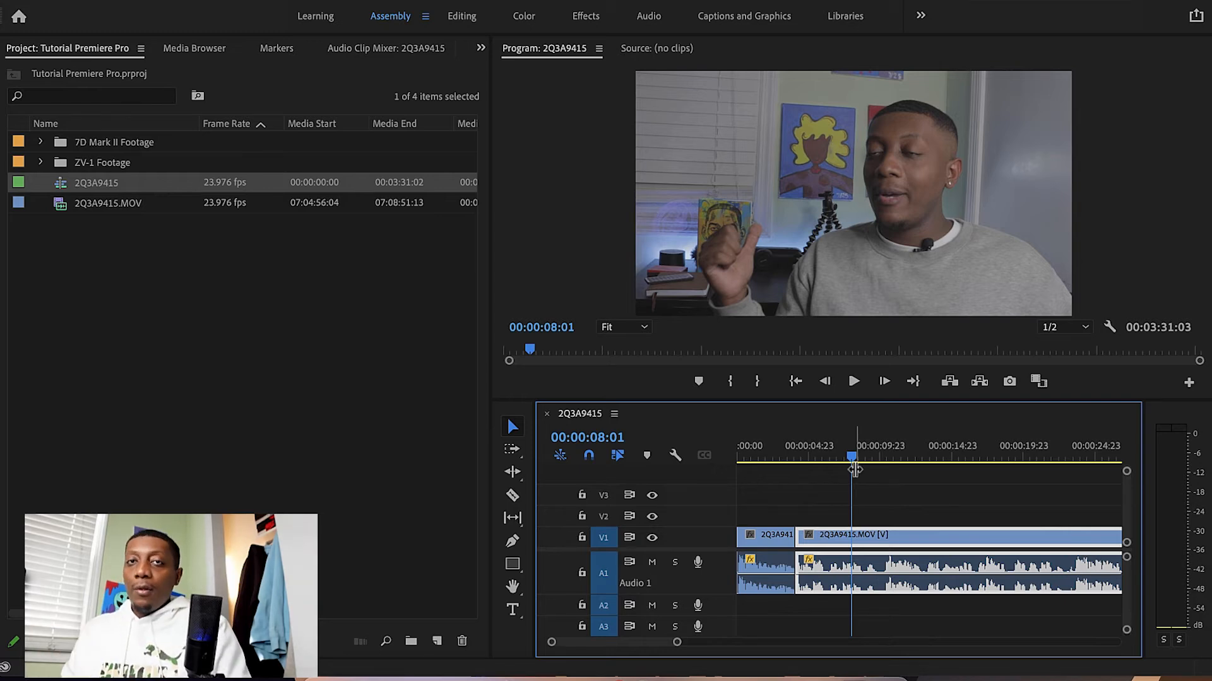
key("ctrl+s")
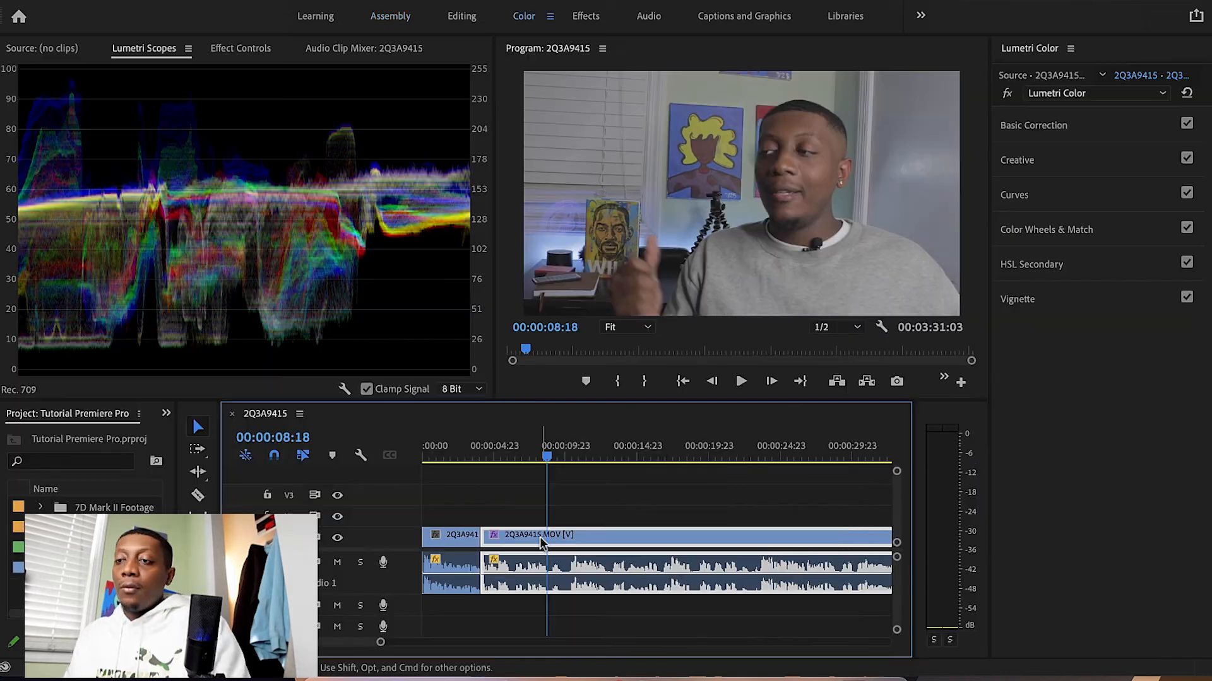
- Return to the Assembly workspace and import the ES_Ocean View music MP3 from the Downloads folder into the project
left_click(389, 14)
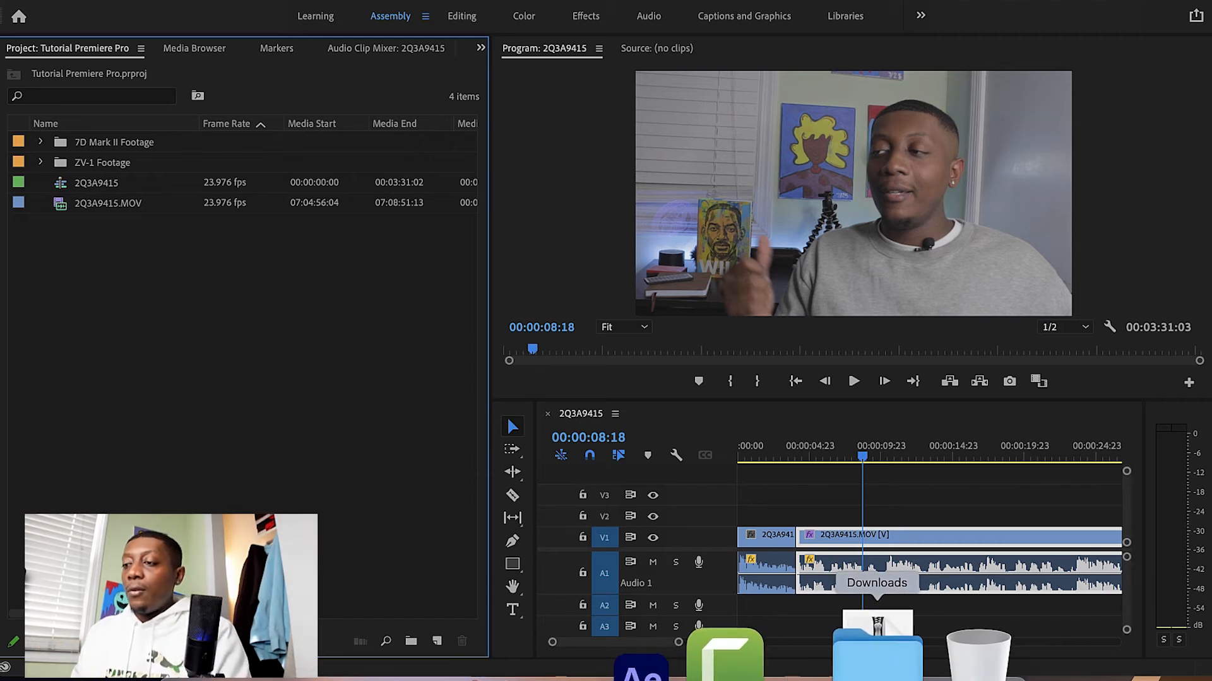
left_click(878, 657)
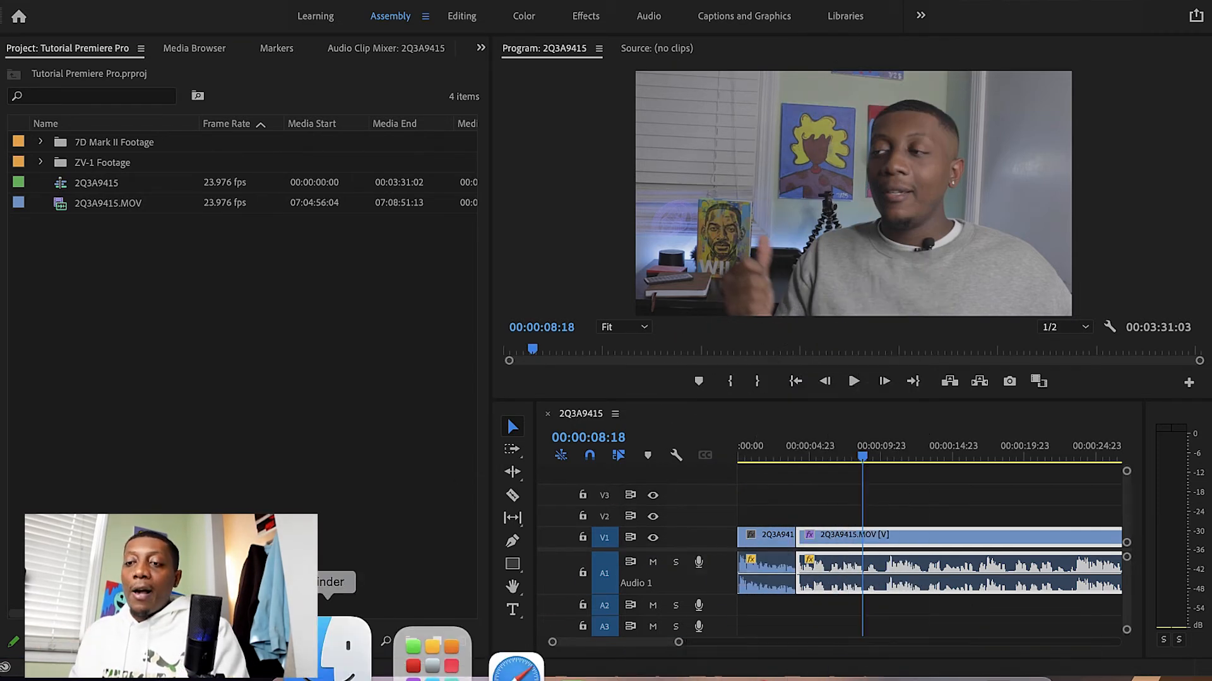
left_click(331, 667)
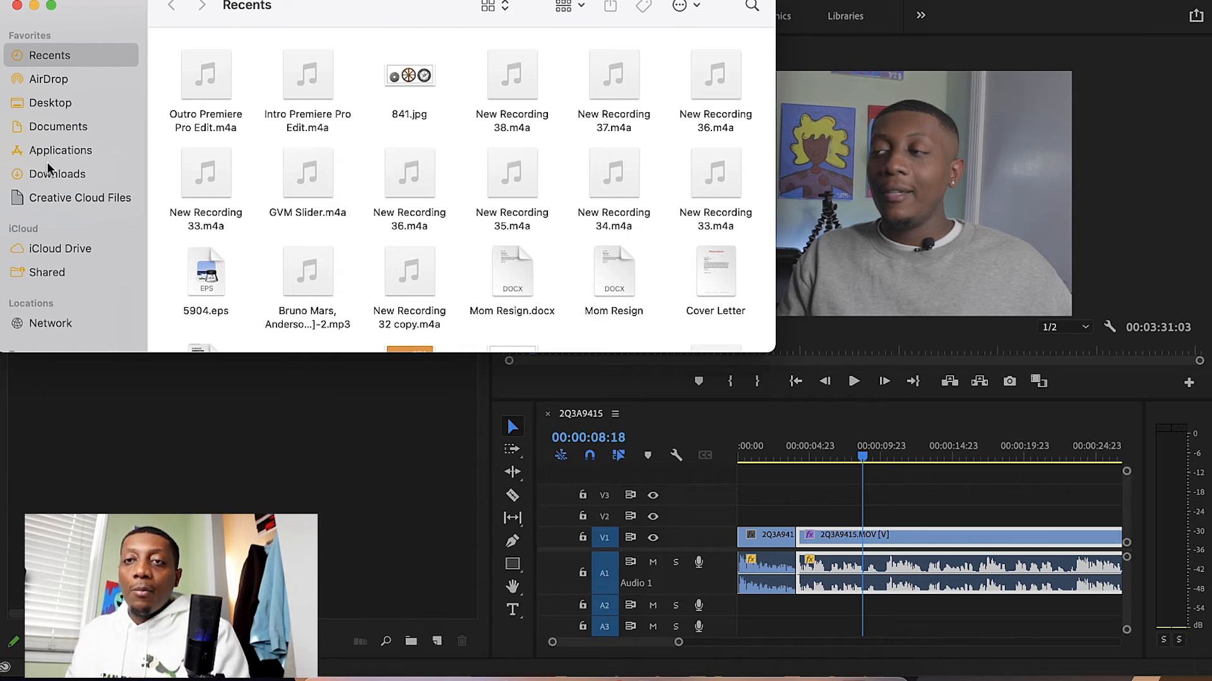
left_click(48, 178)
scroll(201, 160, "down", 10)
left_click(183, 156)
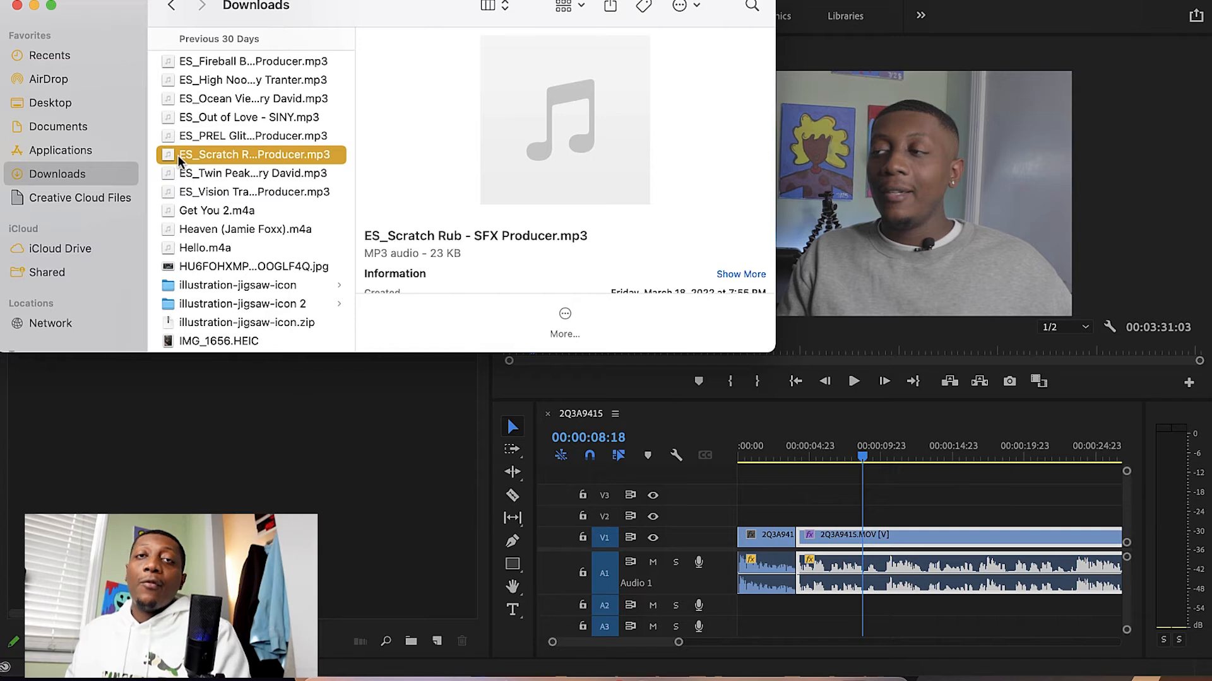
left_click(208, 103)
left_click_drag(212, 103, 119, 502)
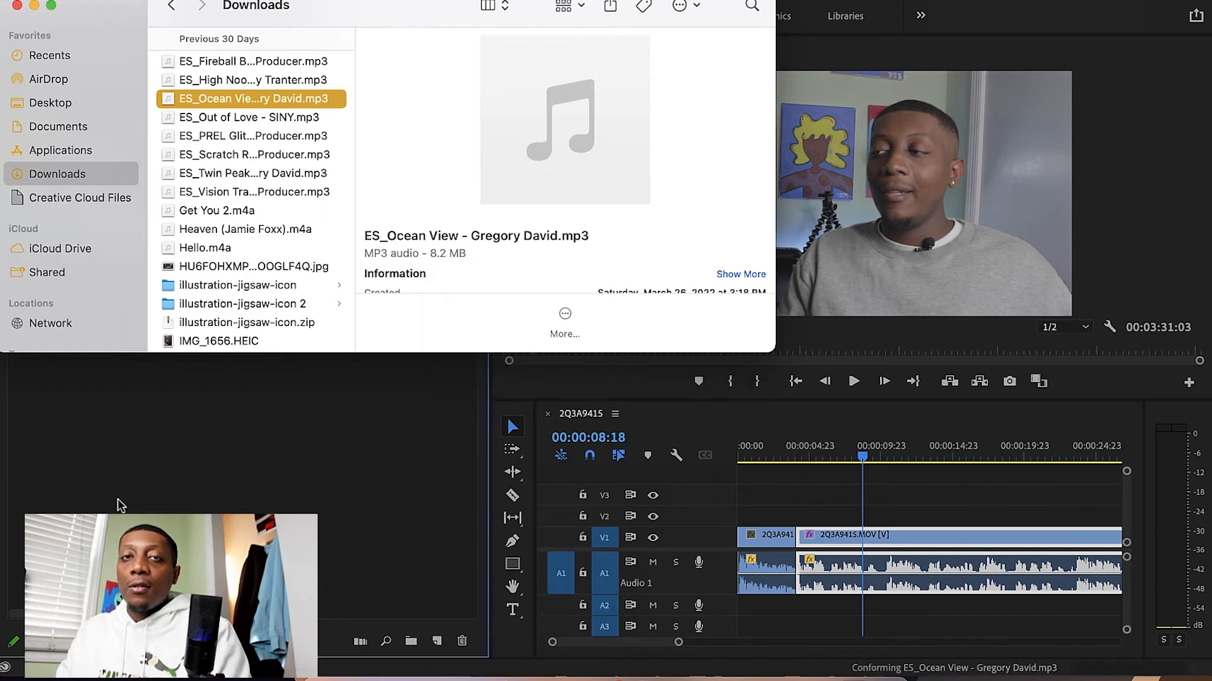
left_click(17, 7)
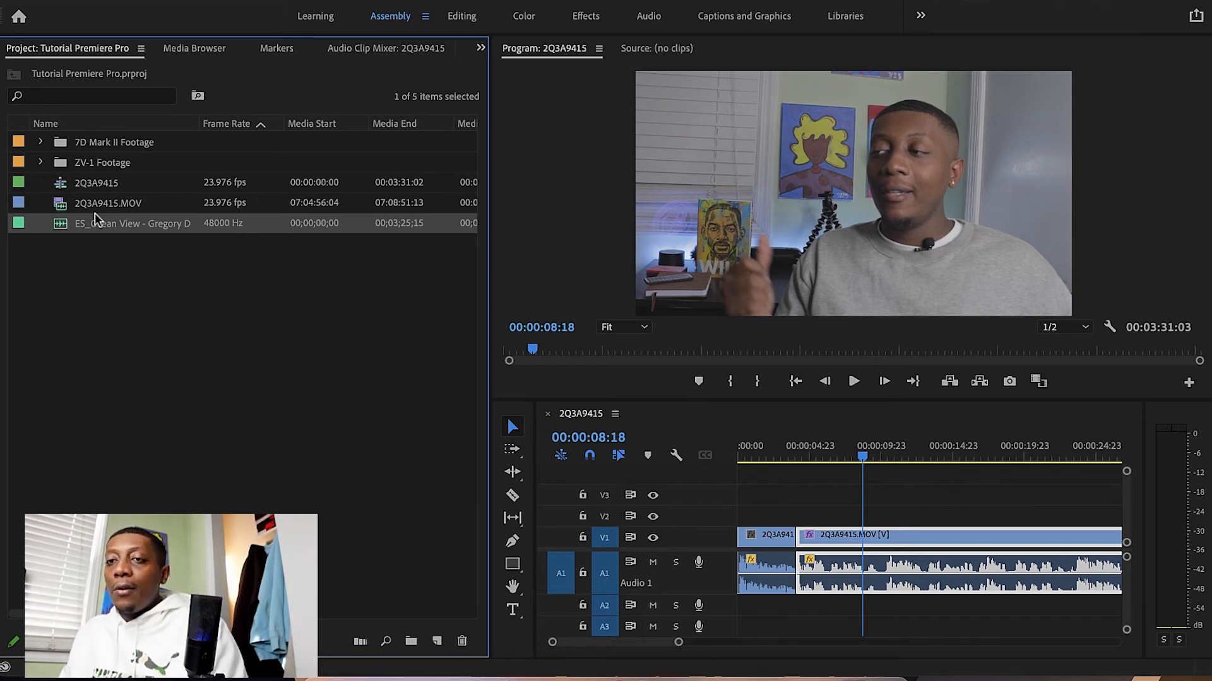
- Place the ES_Ocean View music on audio track A2 from the start of the sequence and make the track taller
left_click_drag(68, 232, 767, 607)
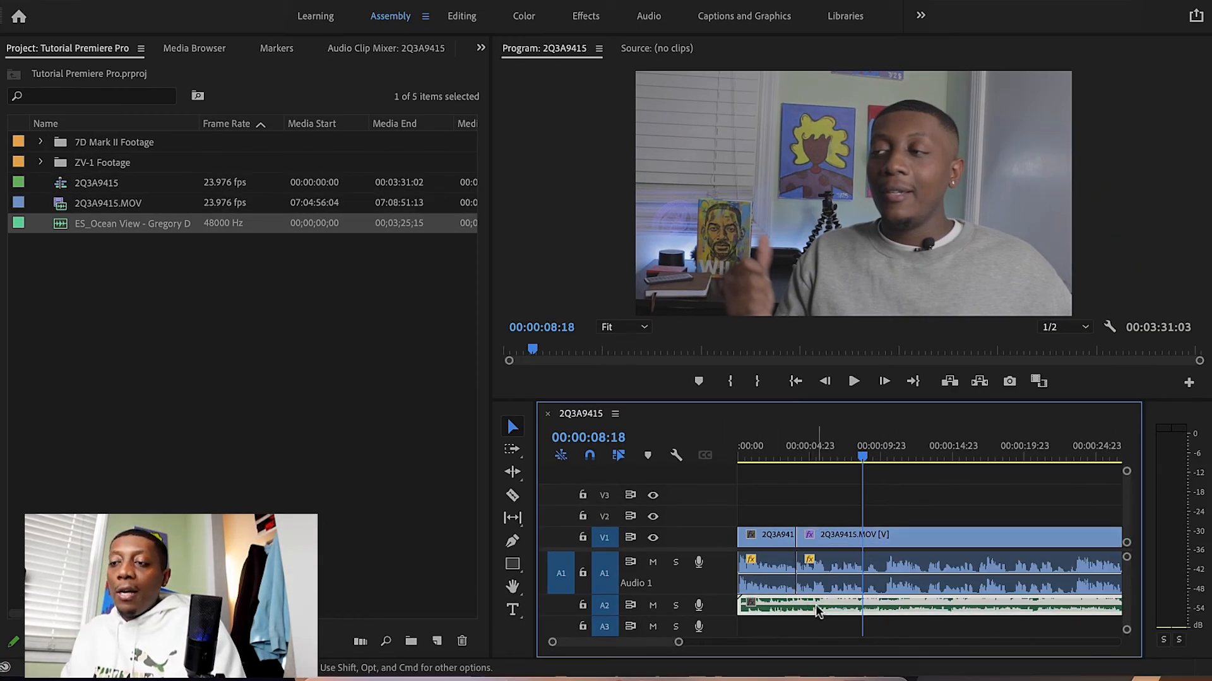
scroll(796, 621, "up", 3)
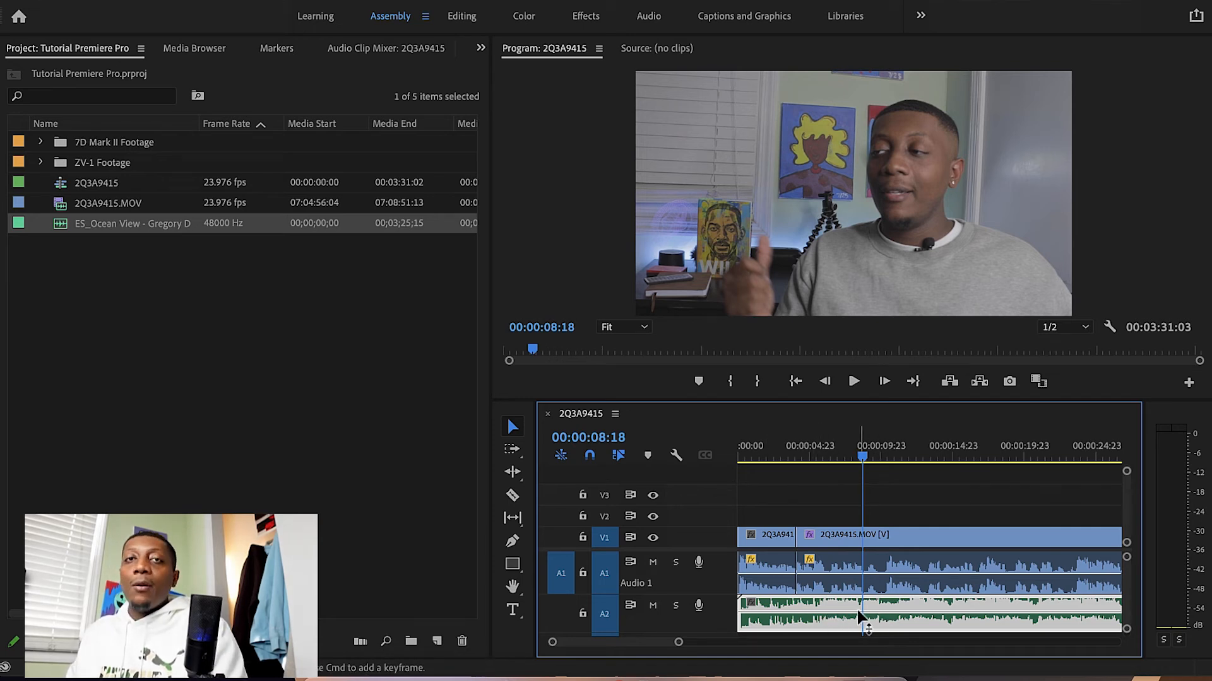
mouse_move(859, 616)
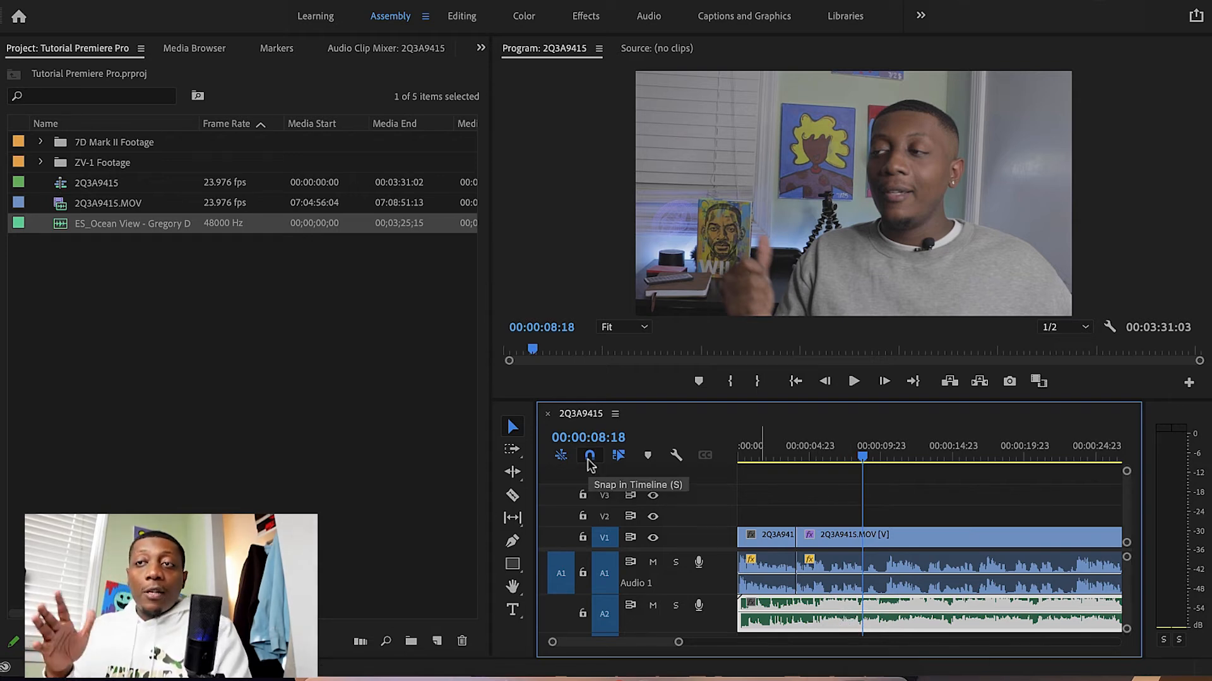
- In the Editing workspace, turn off Level keyframing for the music clip and set its level to -8 dB
left_click(461, 16)
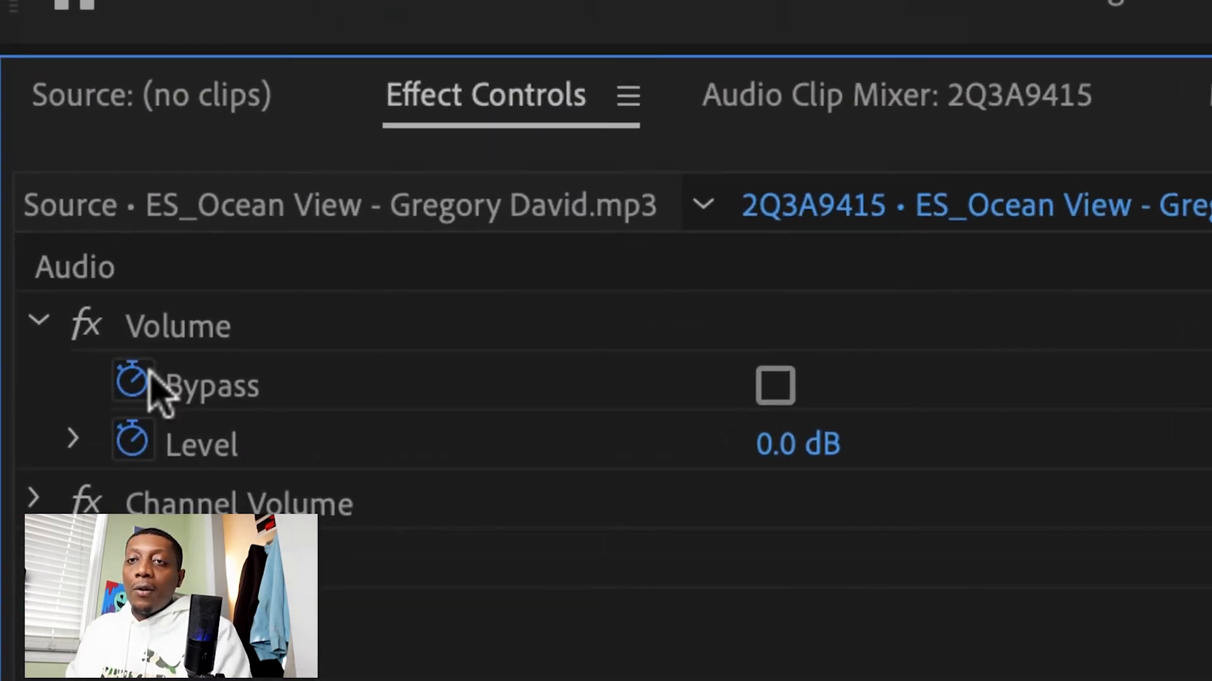
left_click(133, 443)
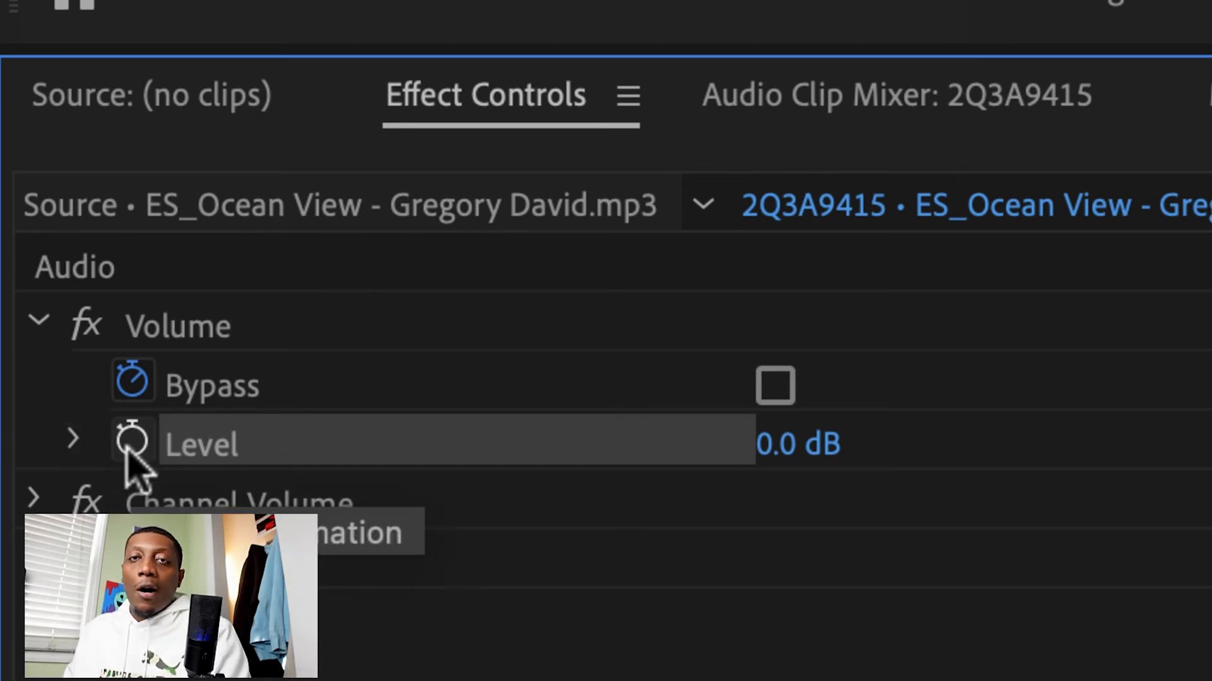
left_click(777, 447)
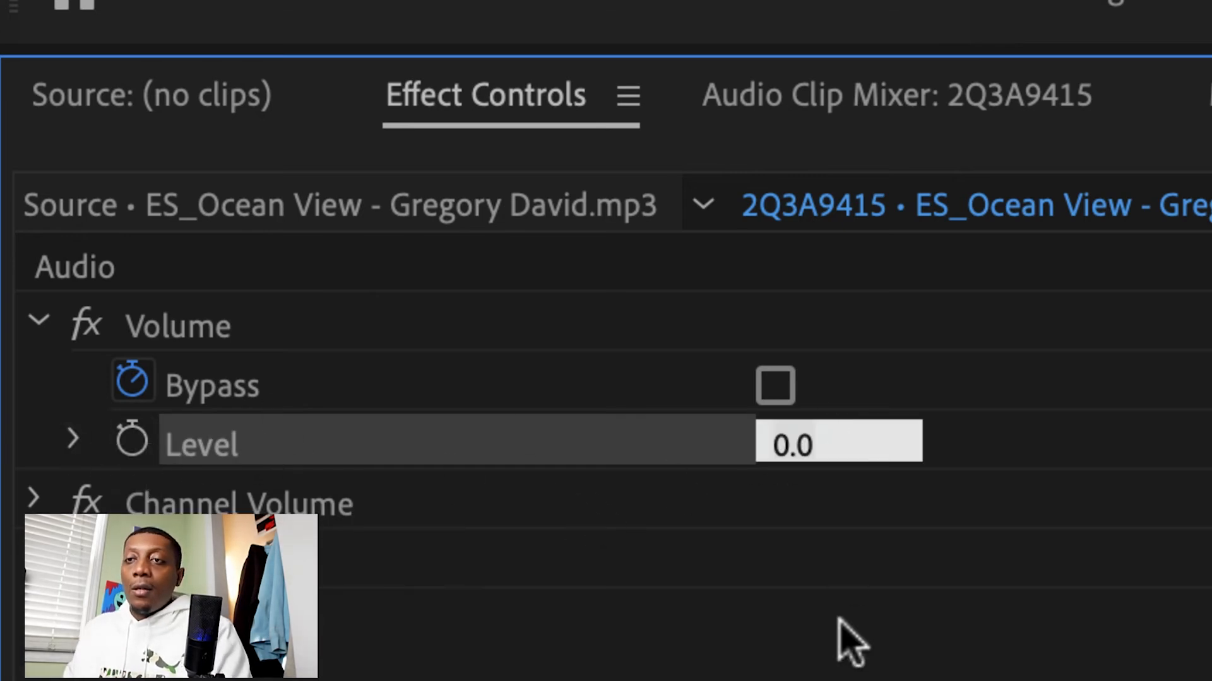
type("-")
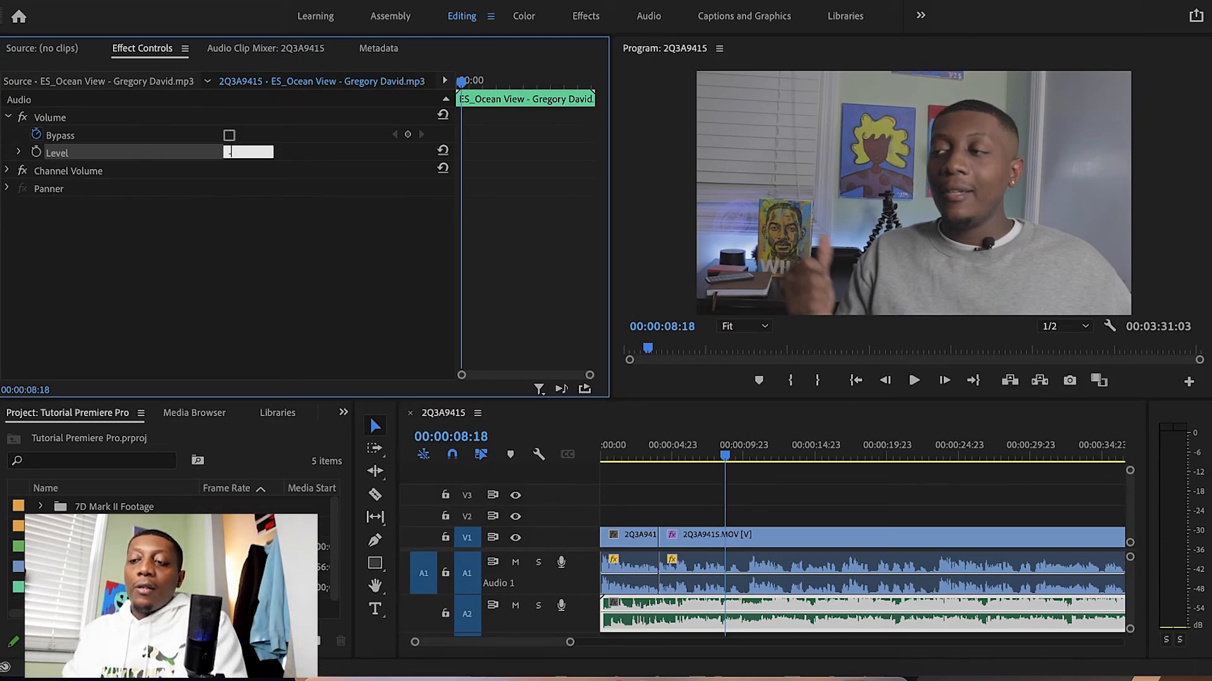
type("8")
key("Return")
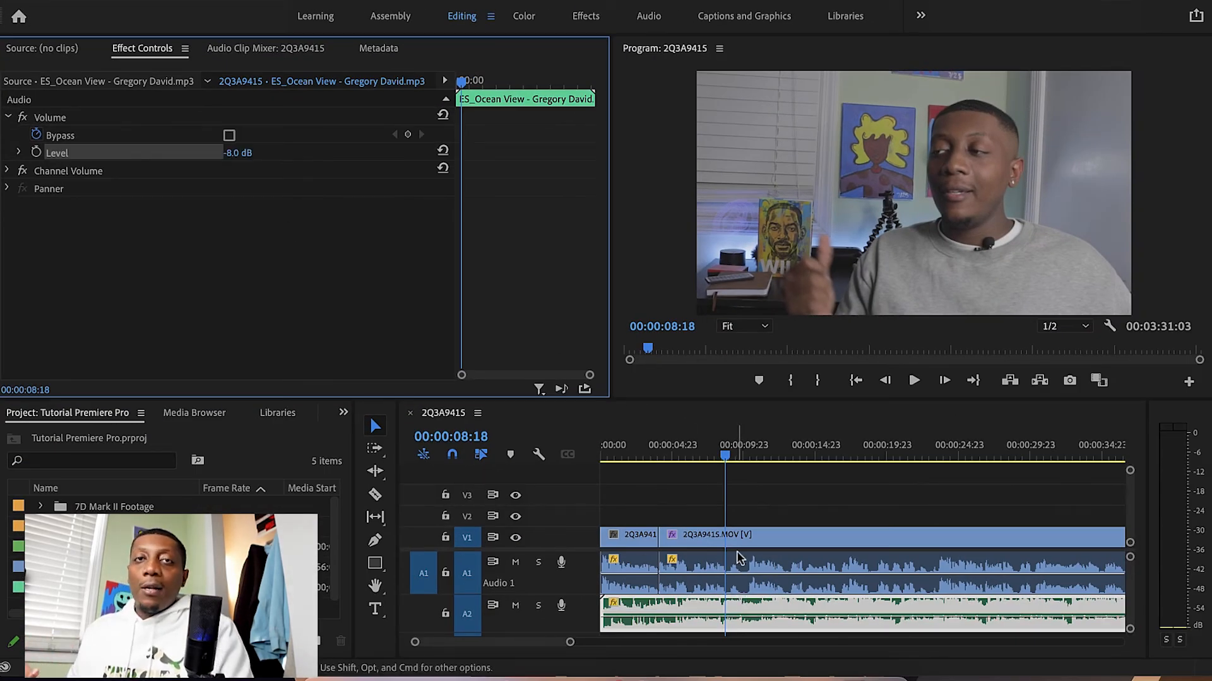
- Play the sequence from 00:00:03:23 to check the balance between the music and the speech
left_click(658, 457)
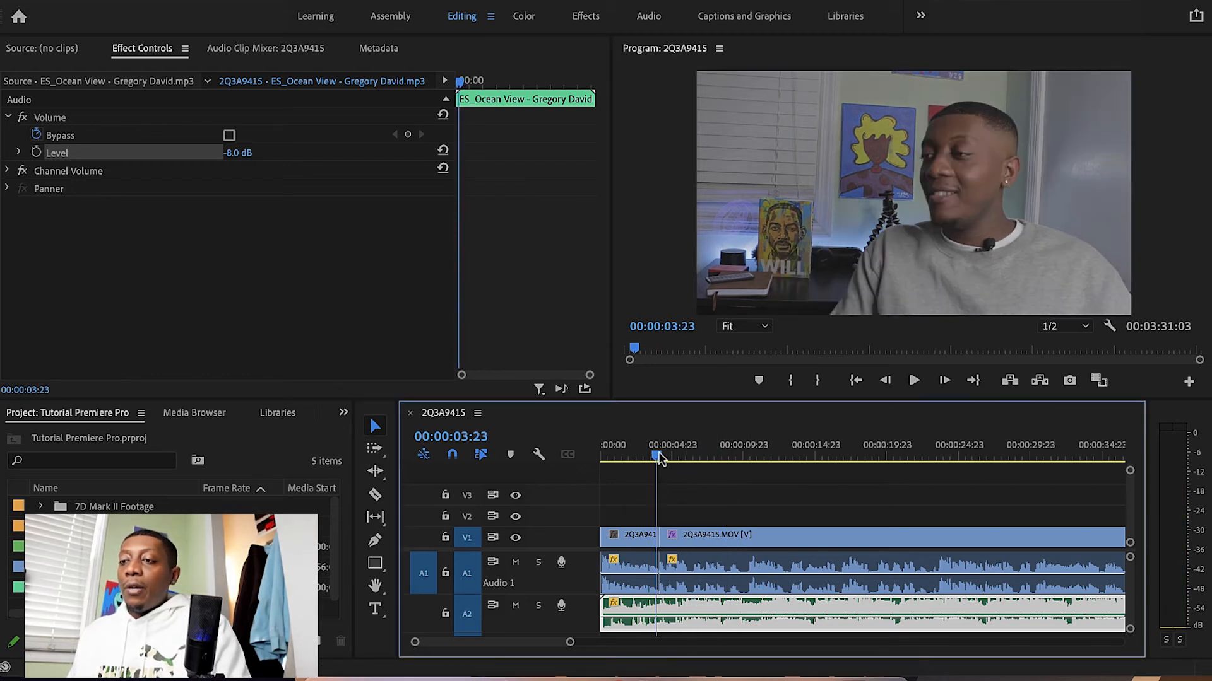
key("space")
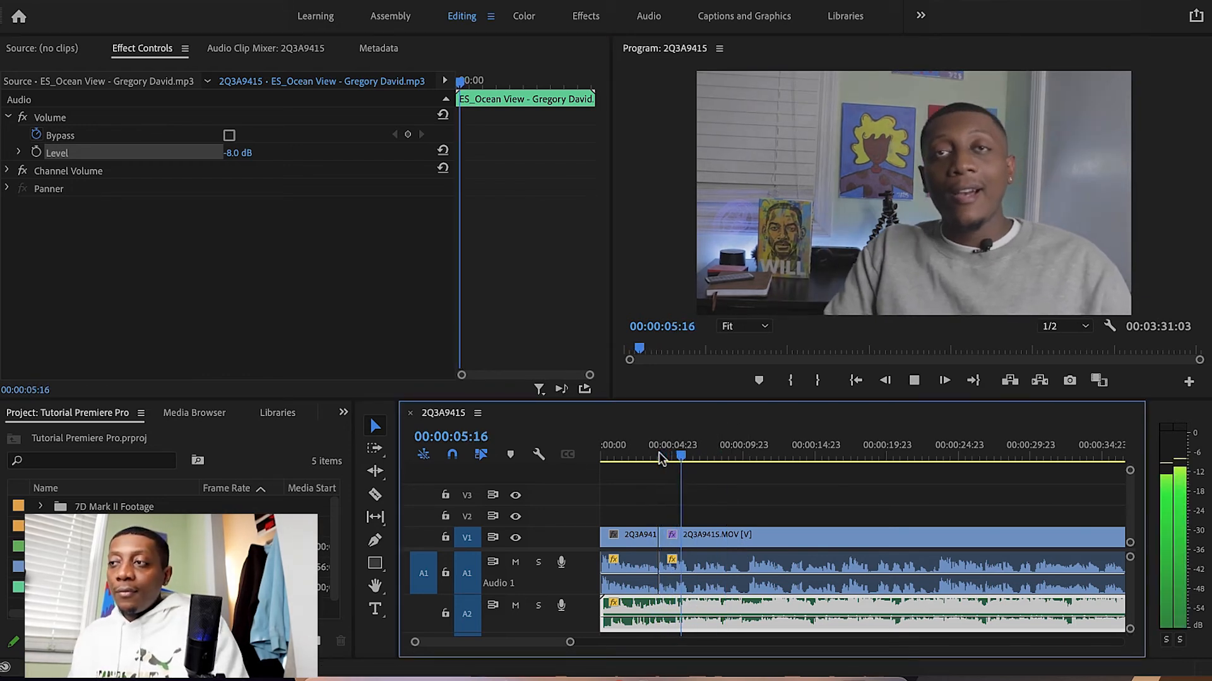
key("space")
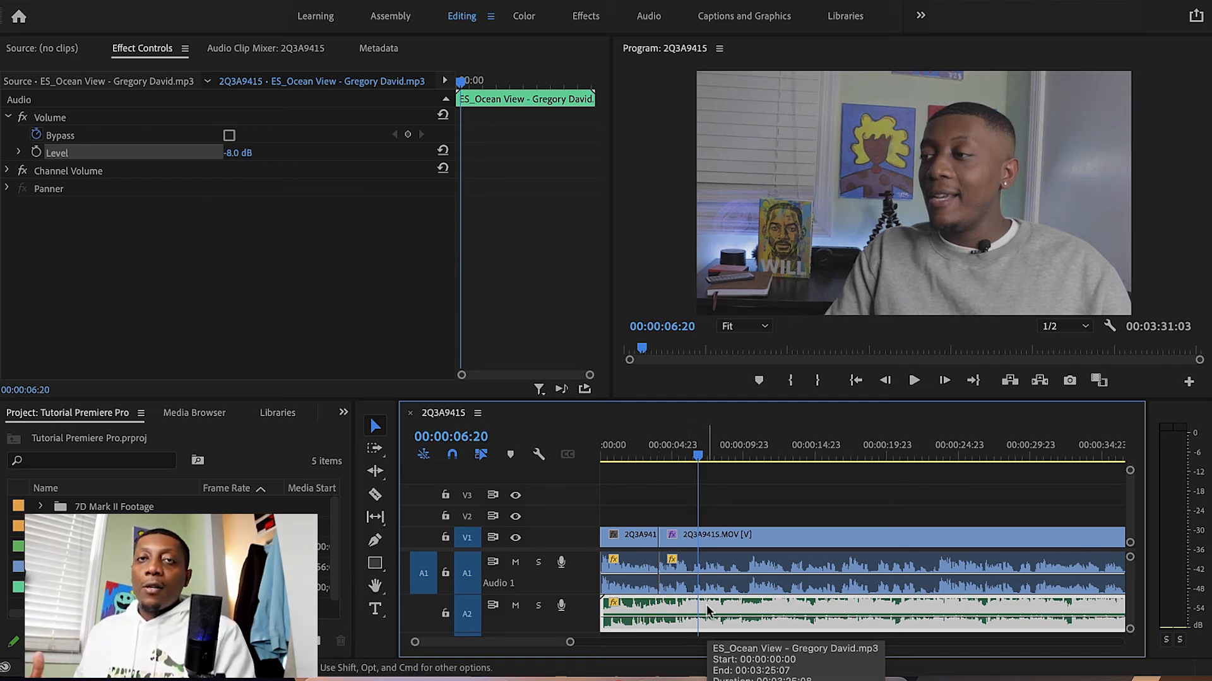
- Lower the music clip's level to -15 dB and play the passage again to check the balance
left_click(235, 153)
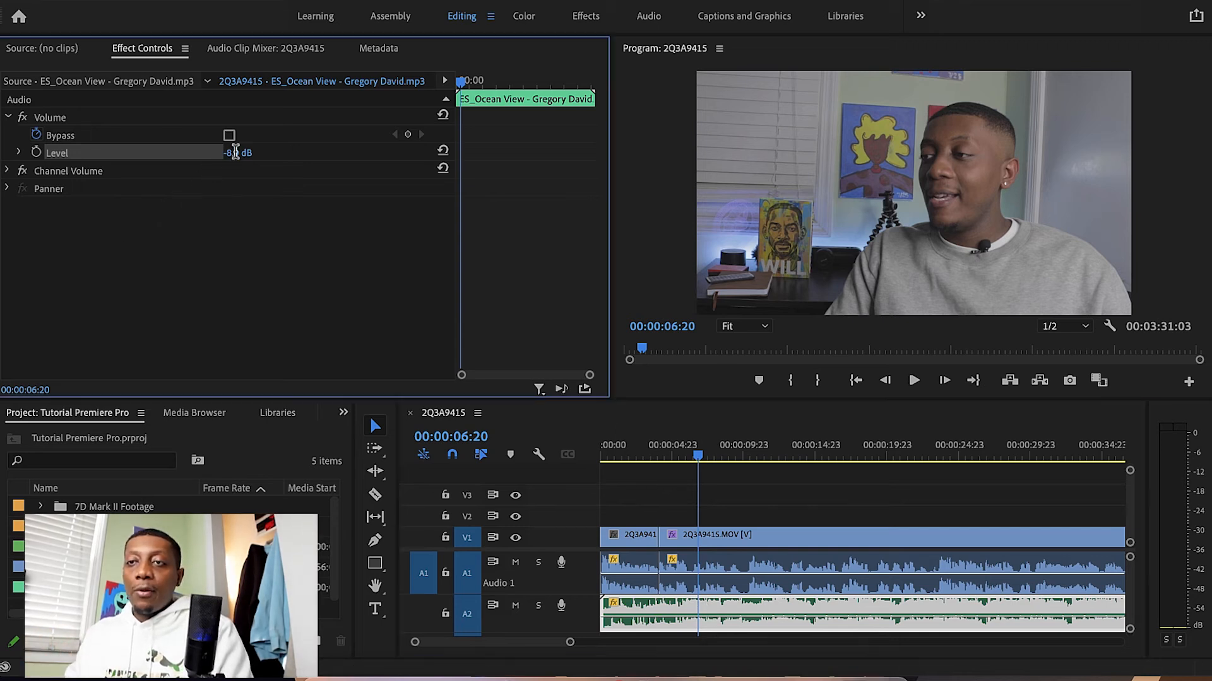
type("-15")
key("Return")
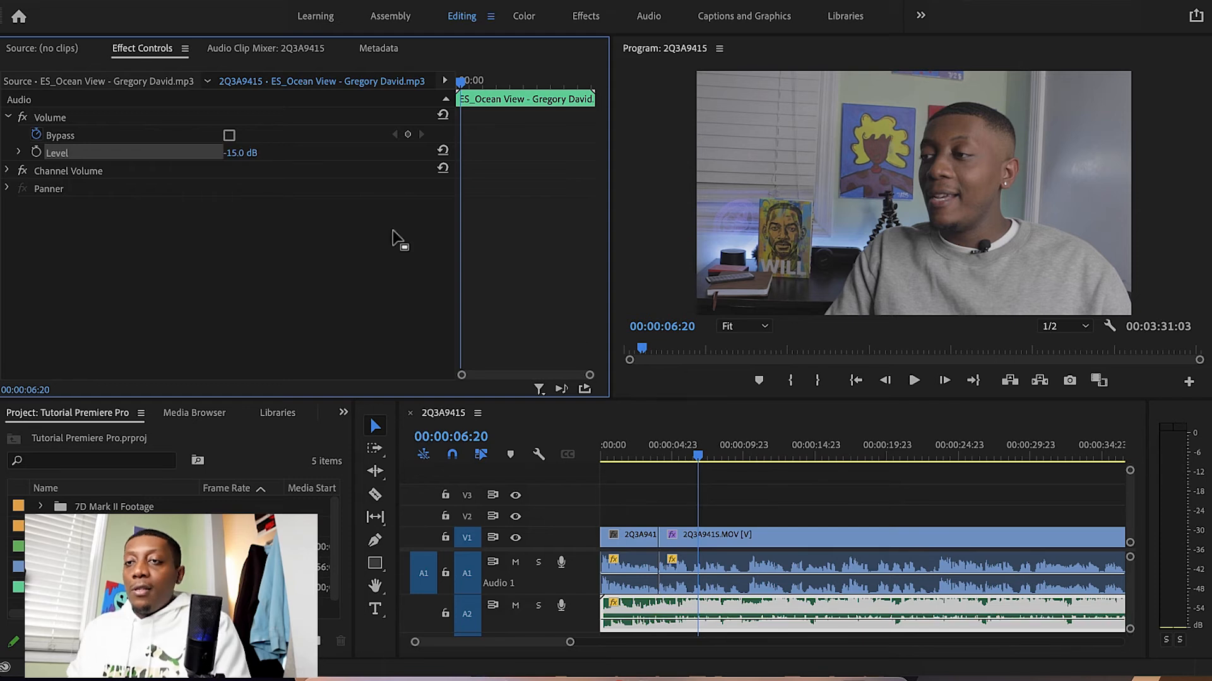
left_click(649, 447)
key("space")
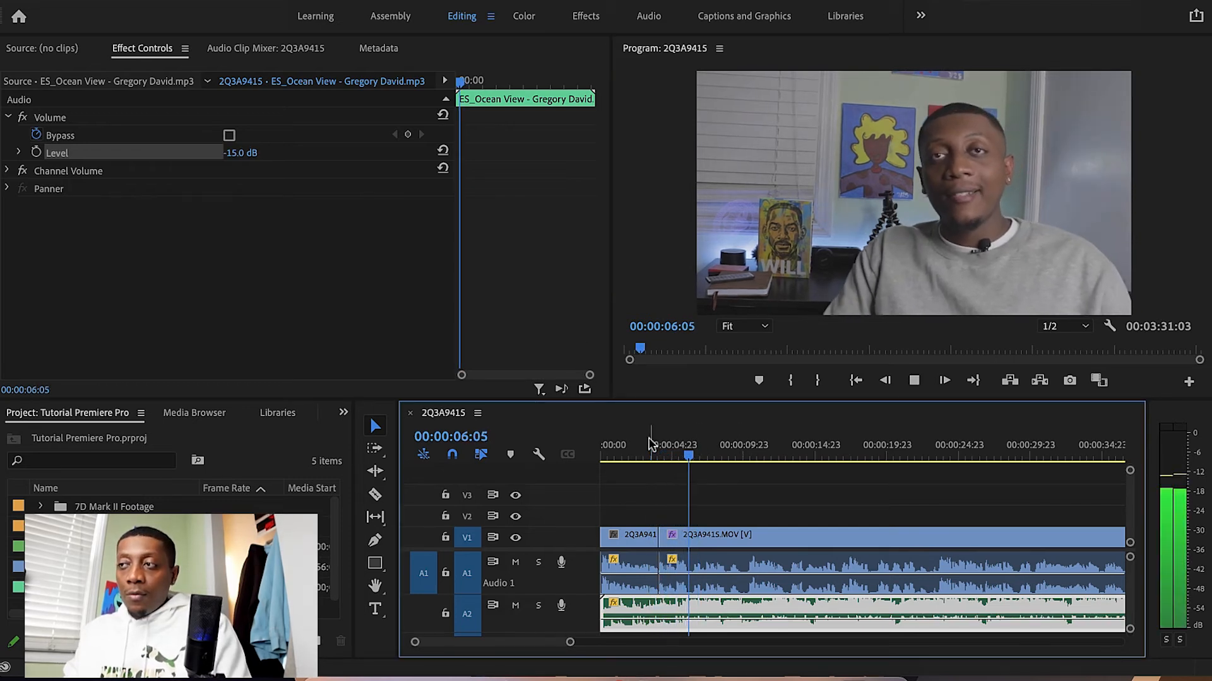
key("space")
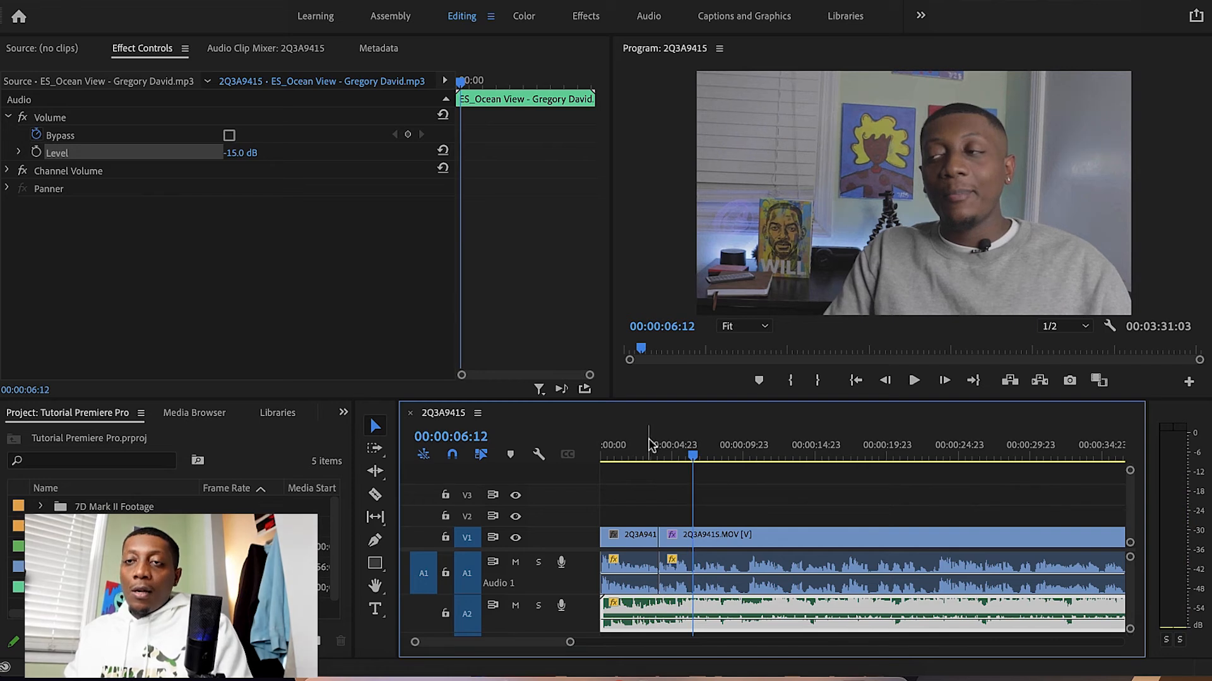
- Set the music clip's level to -19 dB, play the speech back over it, and move the playhead to 00:00:06:19
left_click(246, 152)
key("BackSpace")
key("BackSpace")
key("BackSpace")
key("BackSpace")
key("BackSpace")
type("-19")
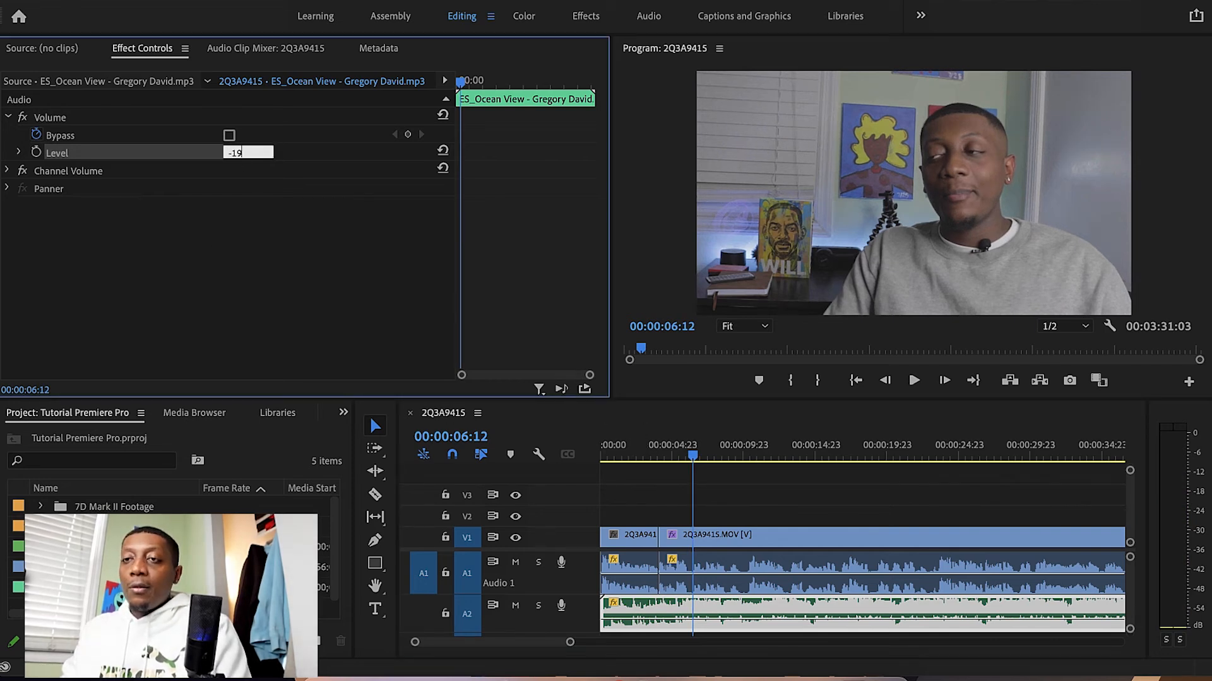
key("Return")
left_click(660, 453)
key("space")
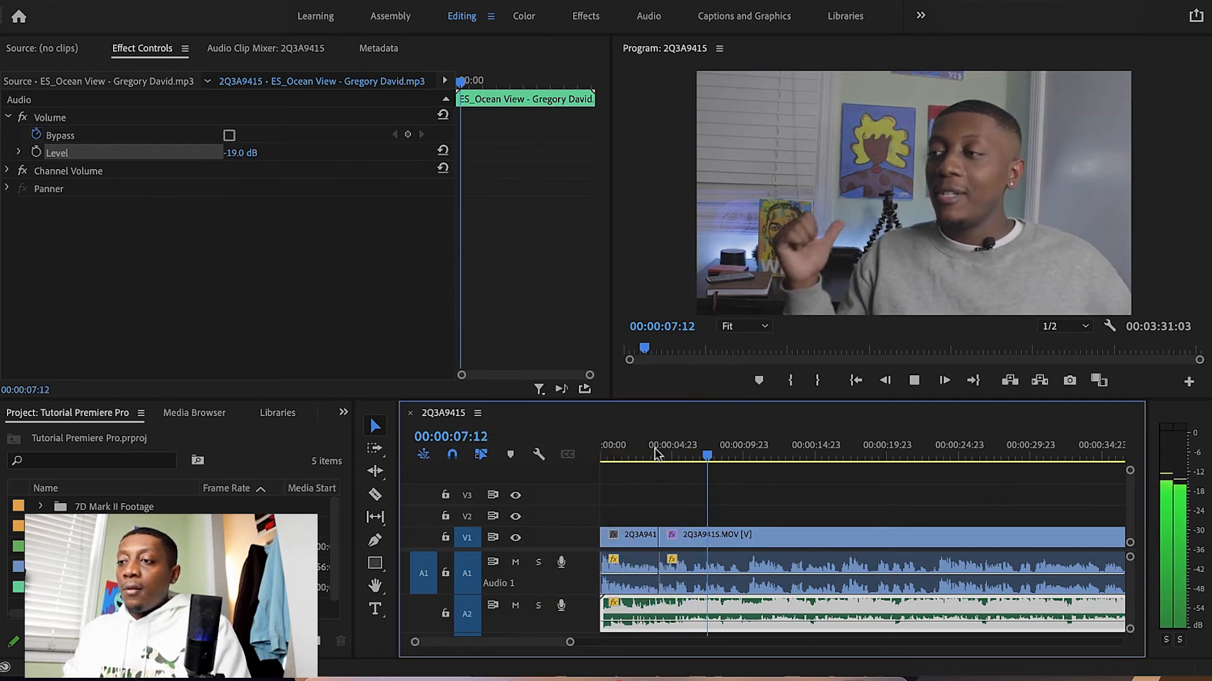
key("space")
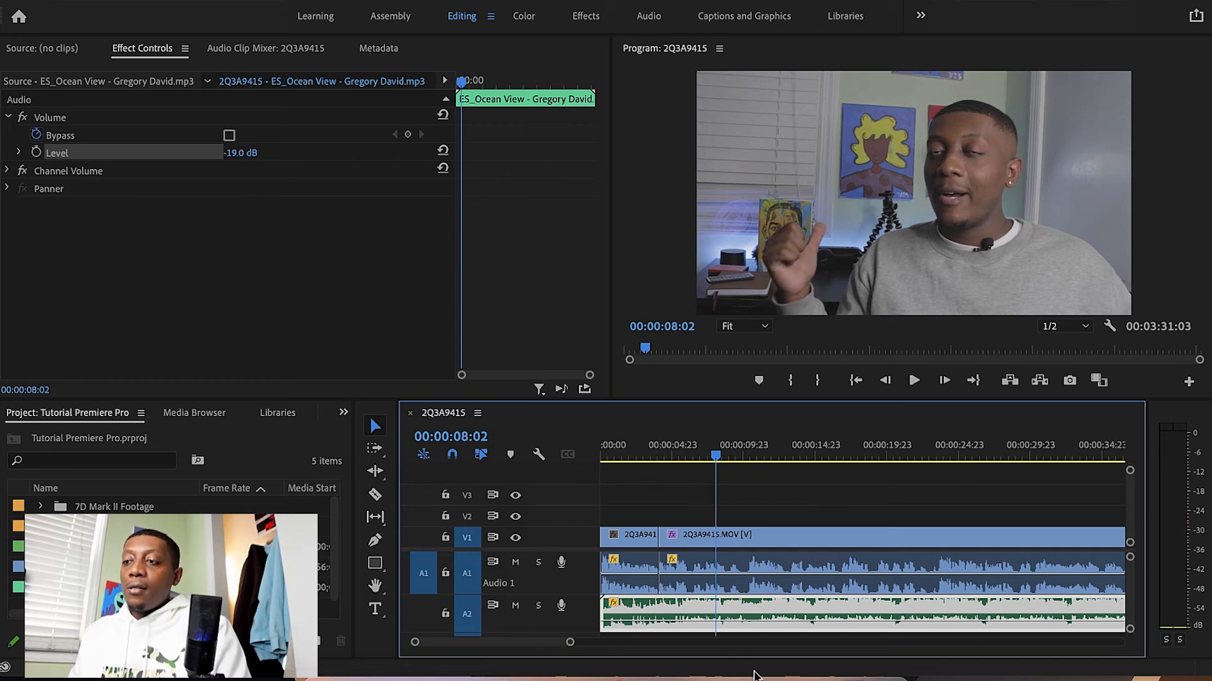
left_click(697, 451)
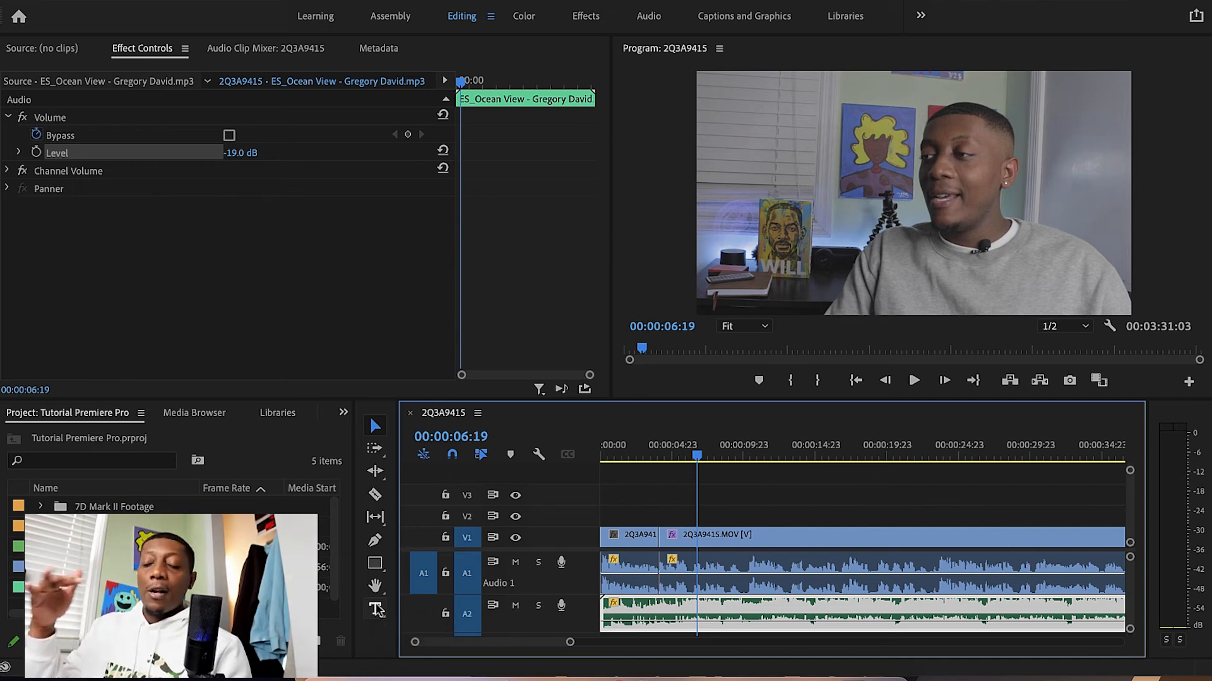
- At 00:00:06:12, add a text title reading "Make Sure to Subscribe" over the video in the Program monitor
left_click(690, 454)
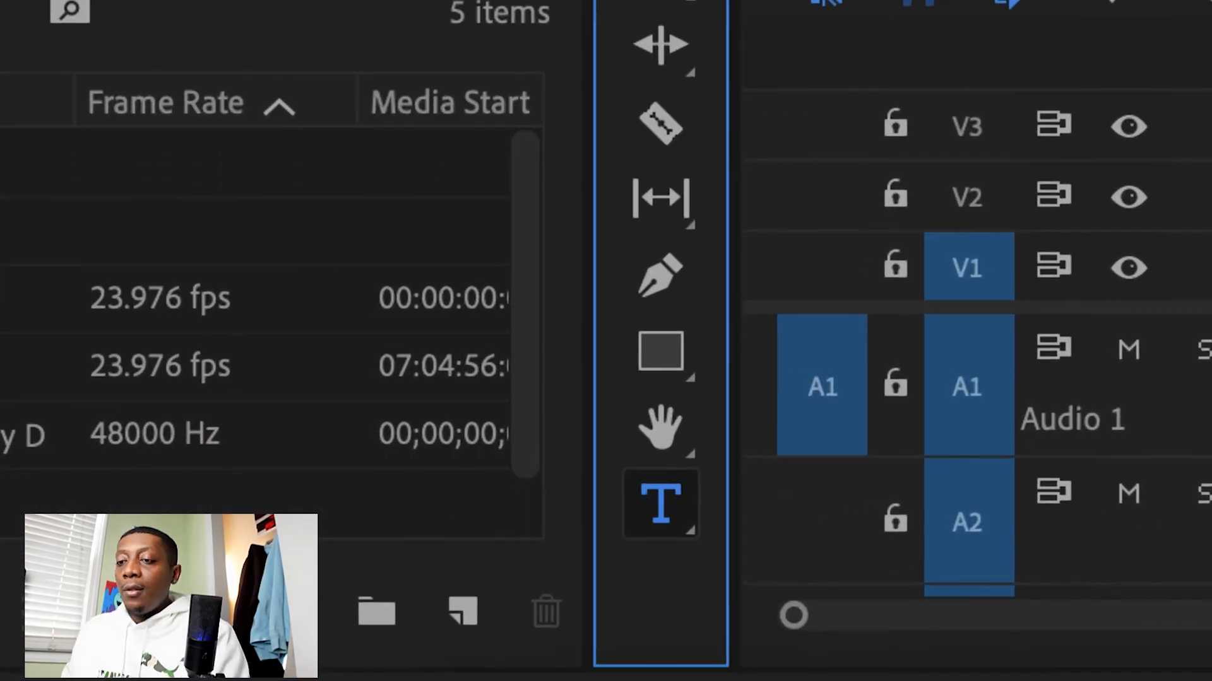
left_click(656, 524)
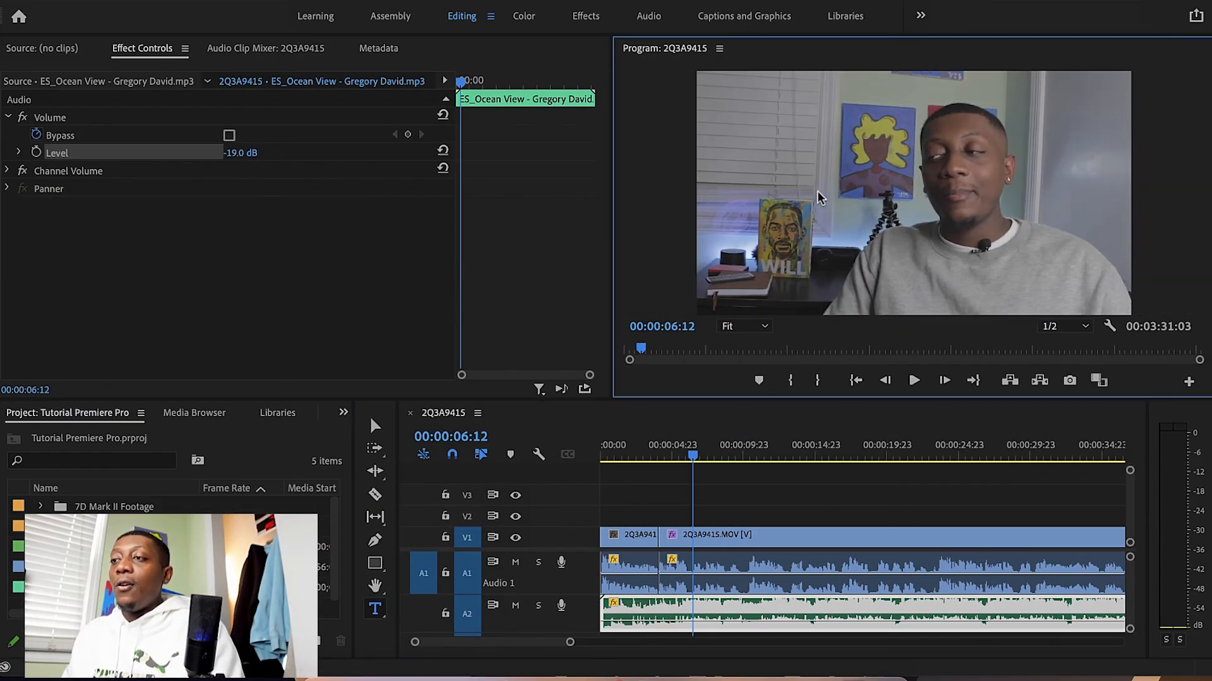
left_click(818, 188)
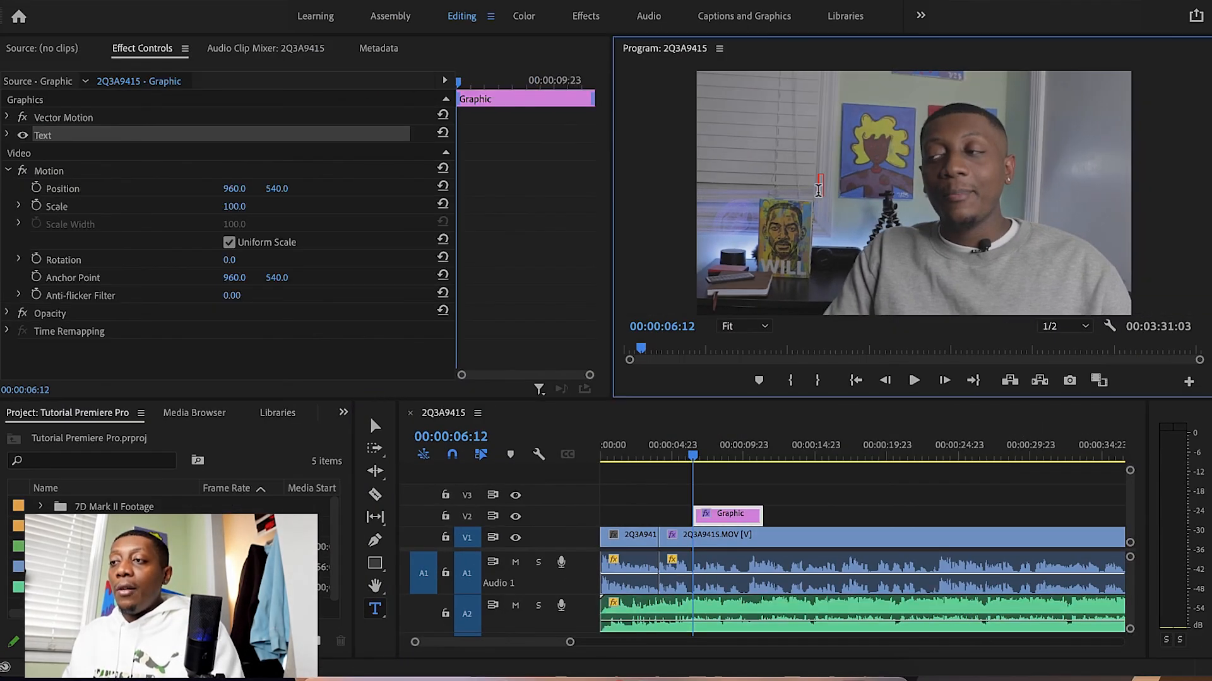
type("Make Sure to Subscribe")
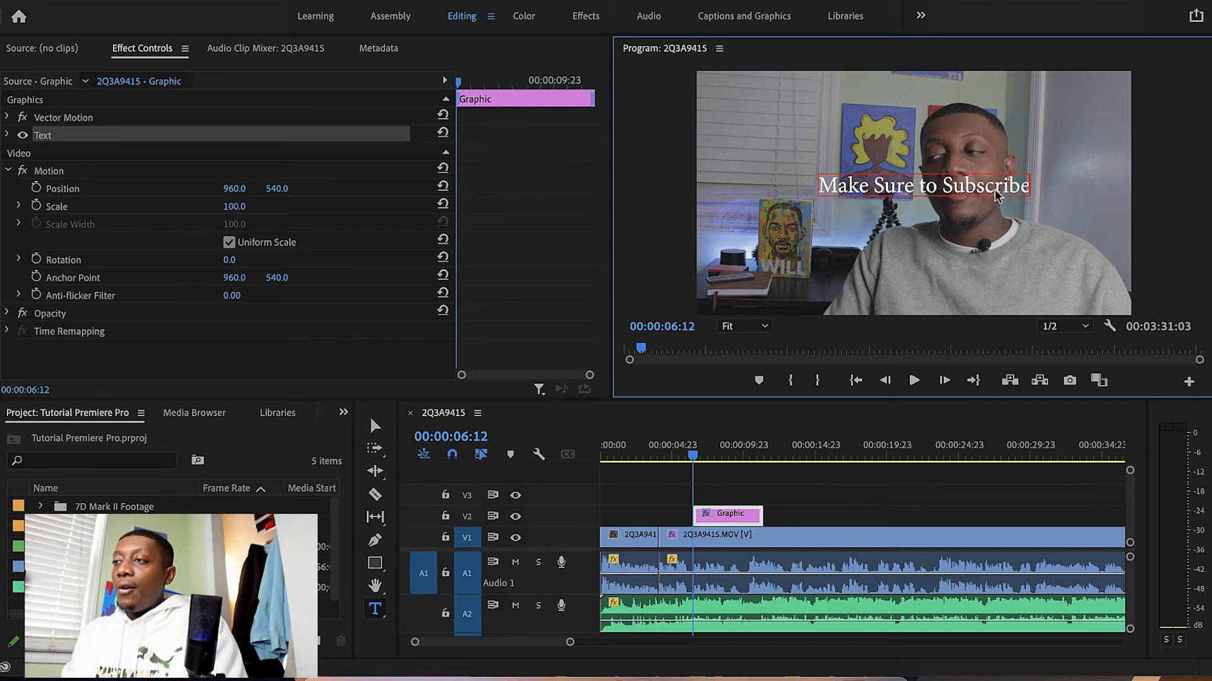
- Set the title's font to Gotham Ultra and center-align its text
left_click_drag(1029, 188, 816, 188)
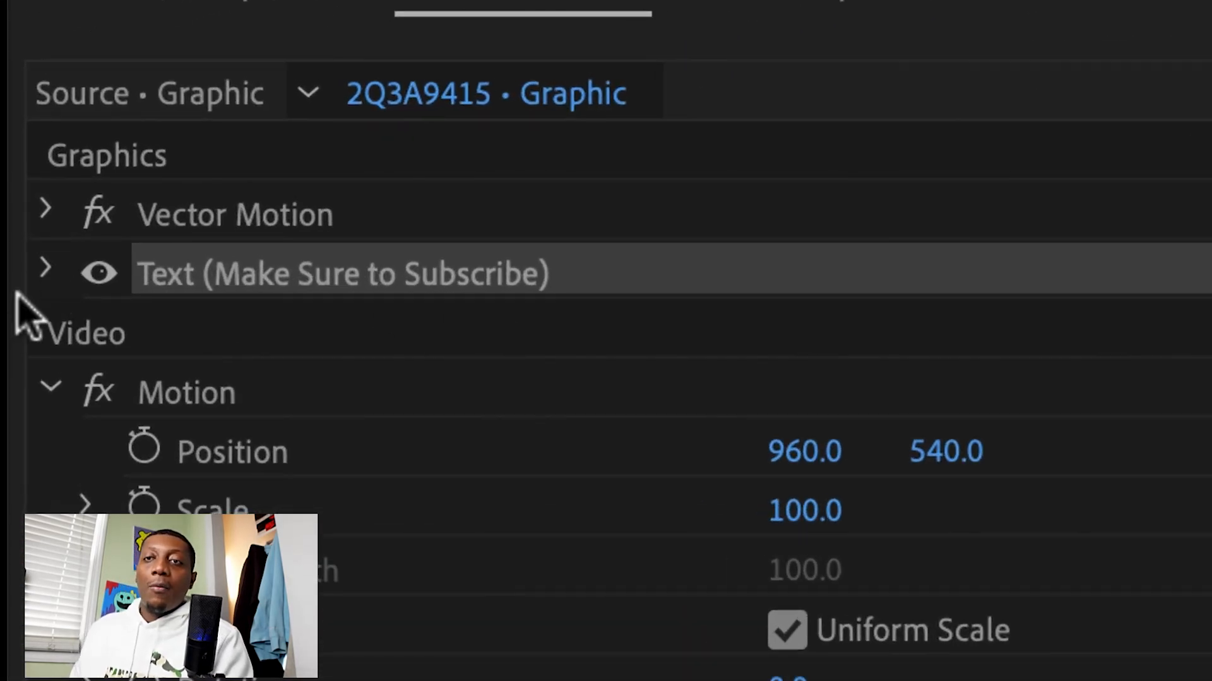
left_click(46, 269)
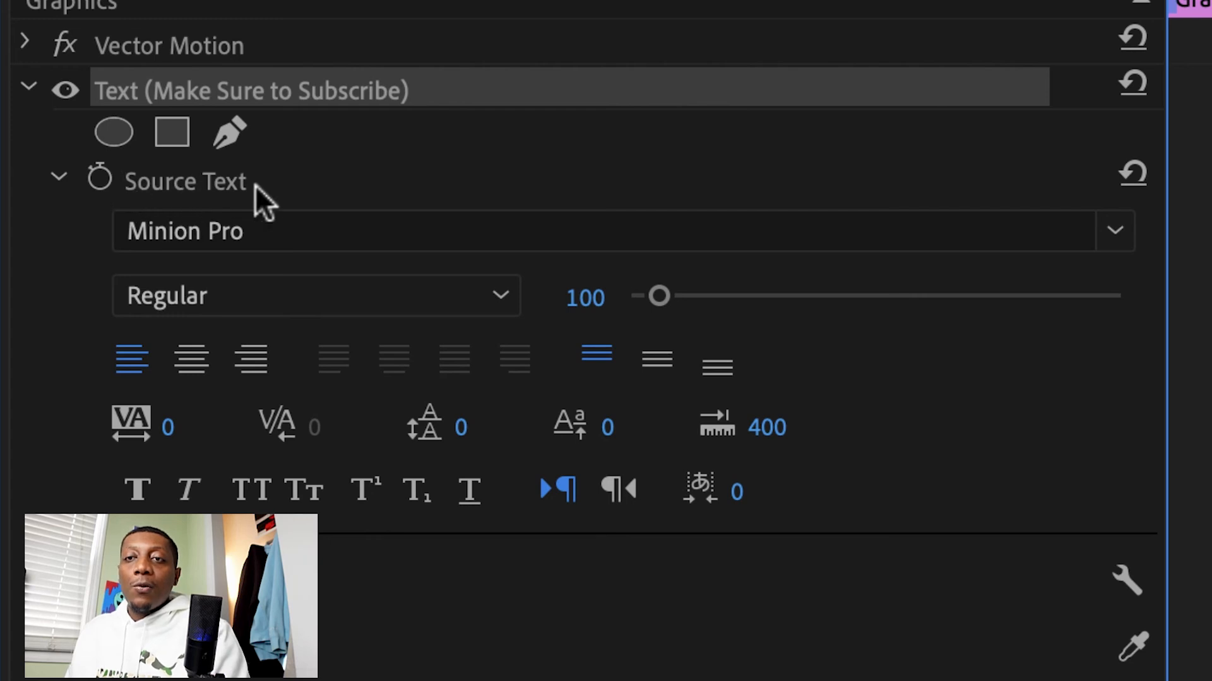
left_click(1114, 231)
scroll(419, 466, "up", 15)
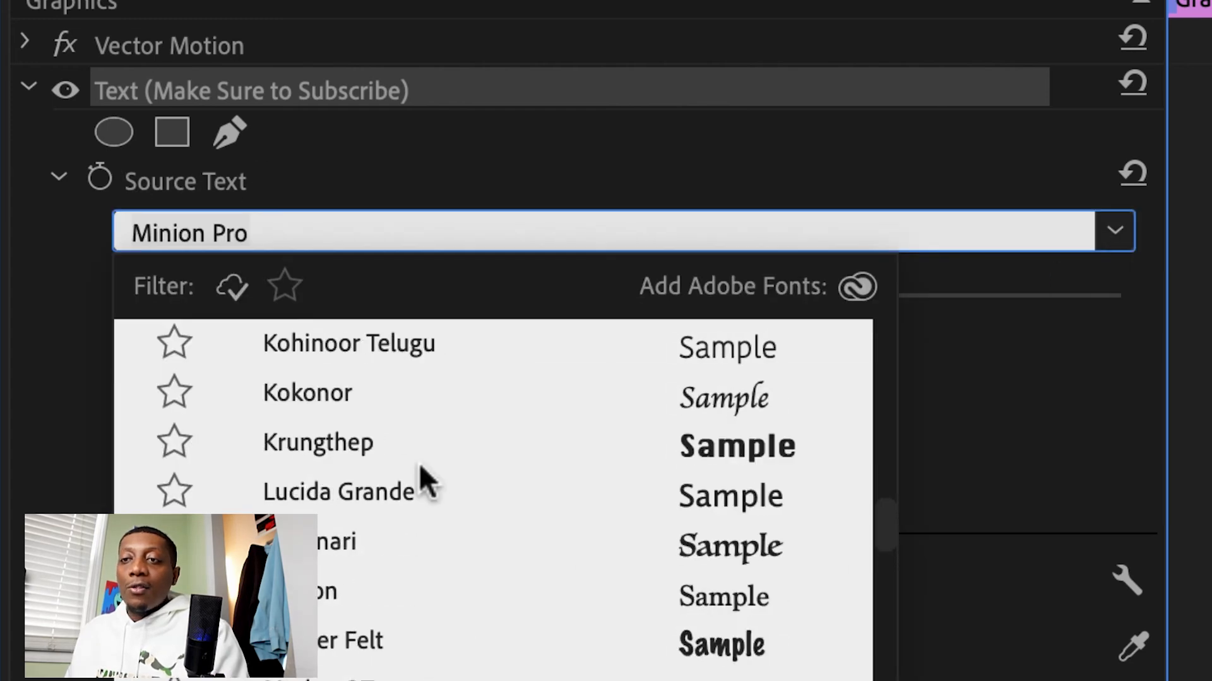
scroll(424, 482, "up", 1)
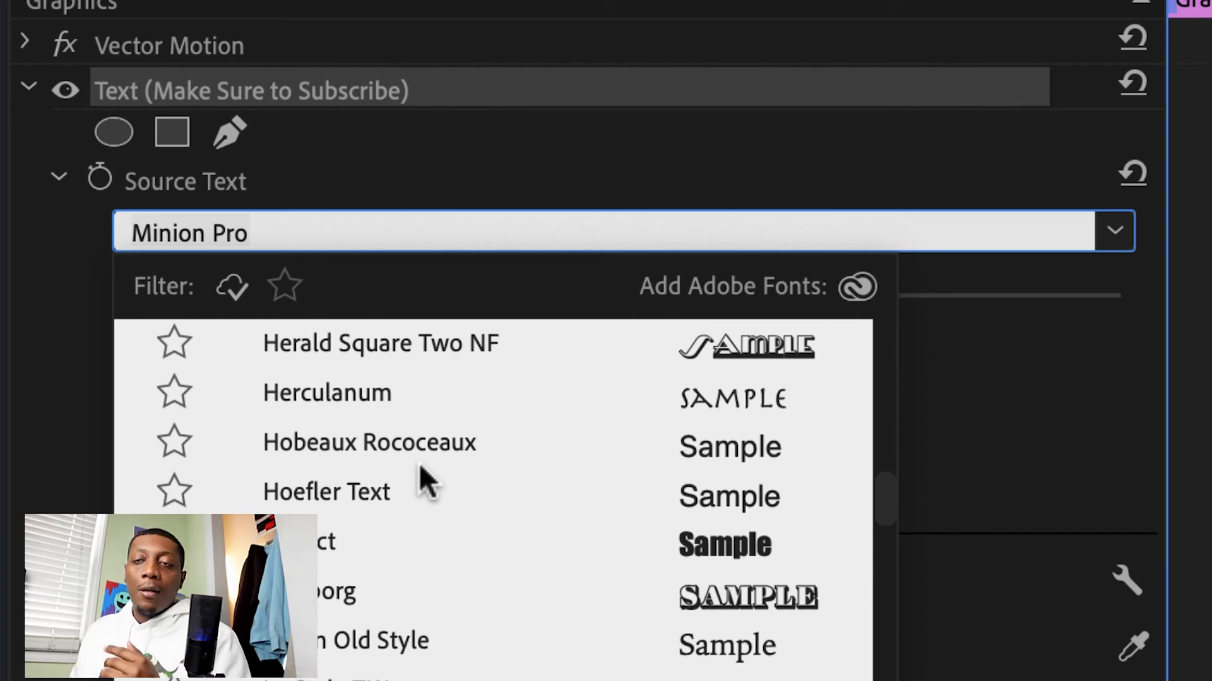
scroll(419, 466, "up", 10)
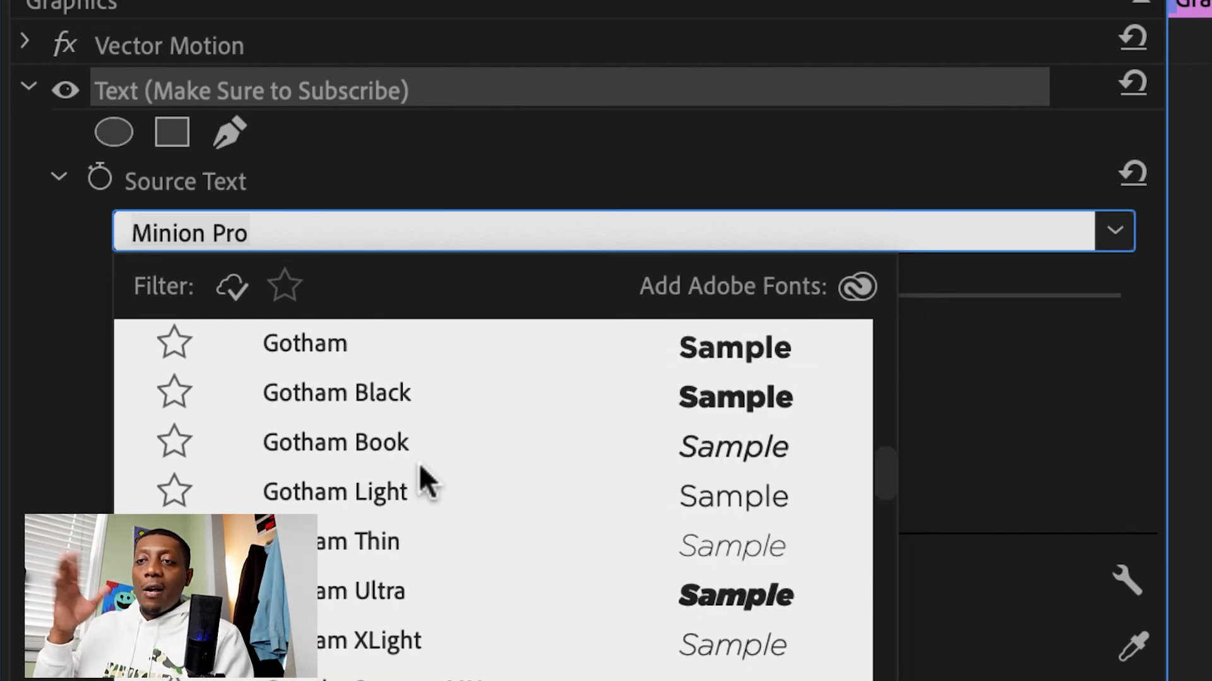
scroll(418, 479, "down", 3)
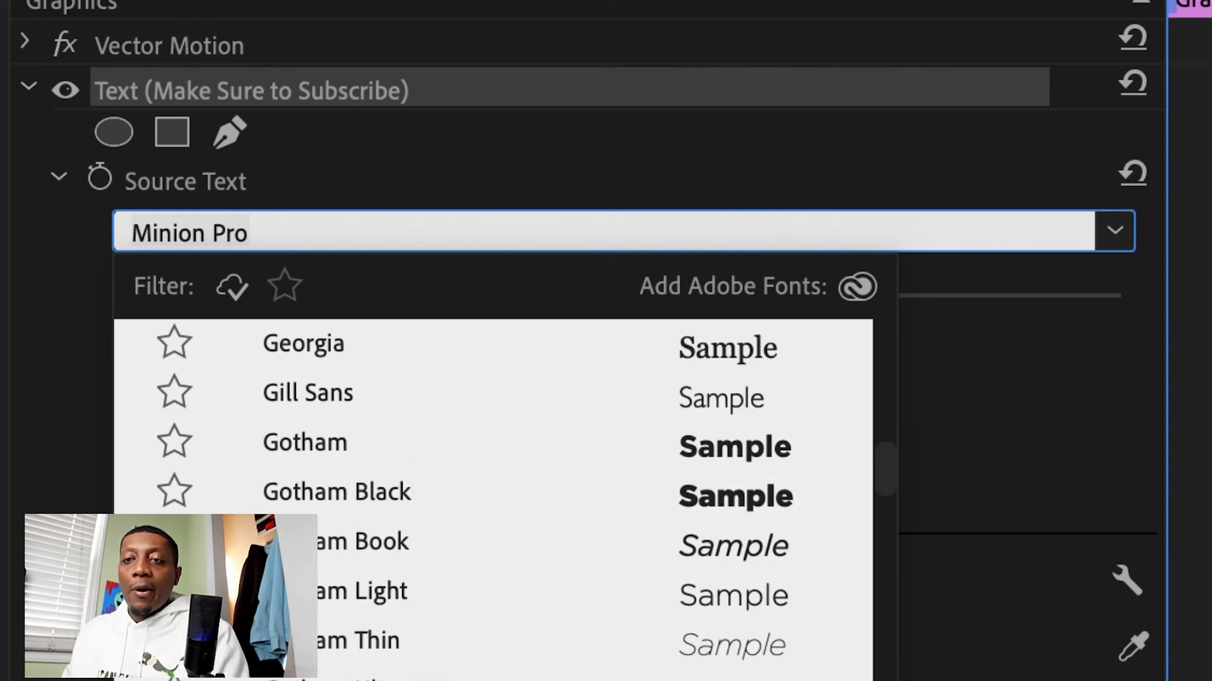
left_click(442, 670)
left_click(192, 358)
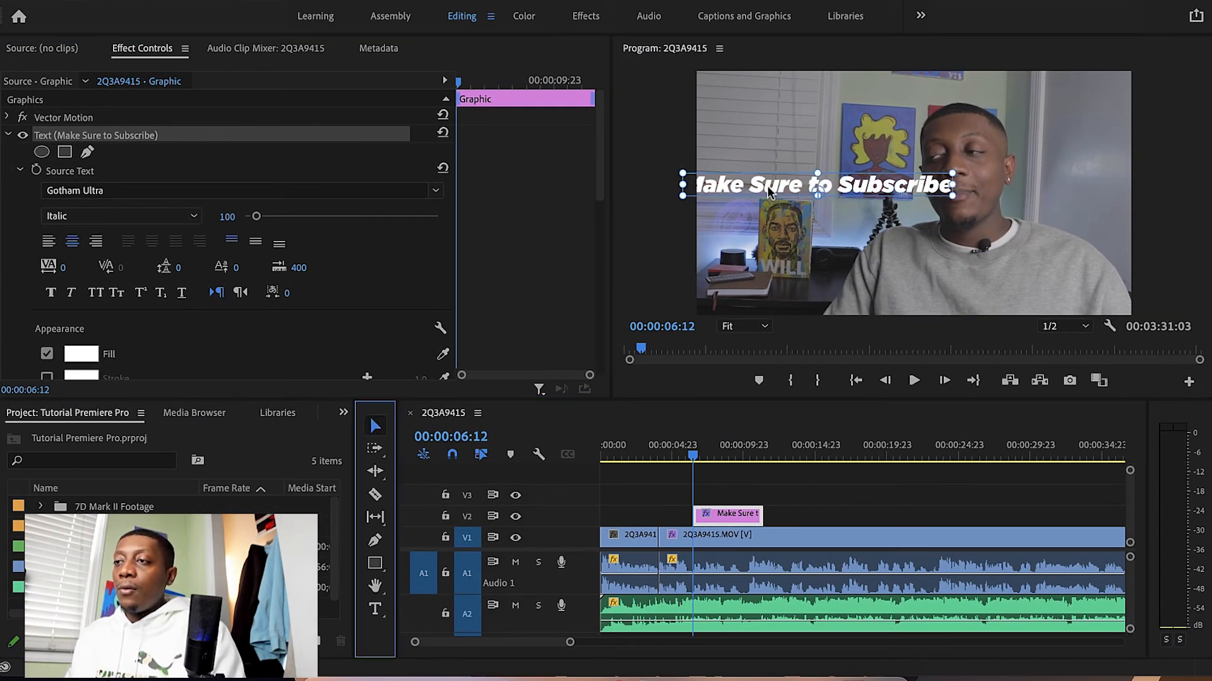
- Move the title to the lower center of the frame, at about 929, 1004, and set its font size to 127
left_click_drag(768, 193, 857, 299)
left_click(268, 216)
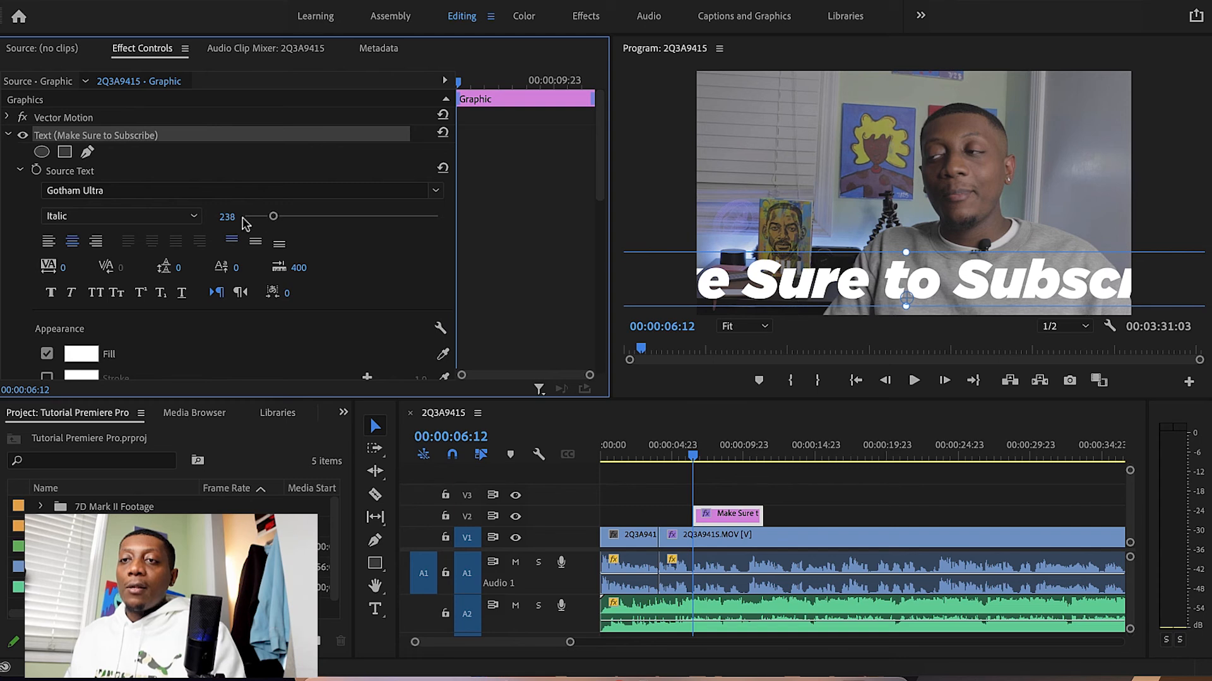
left_click_drag(257, 221, 255, 219)
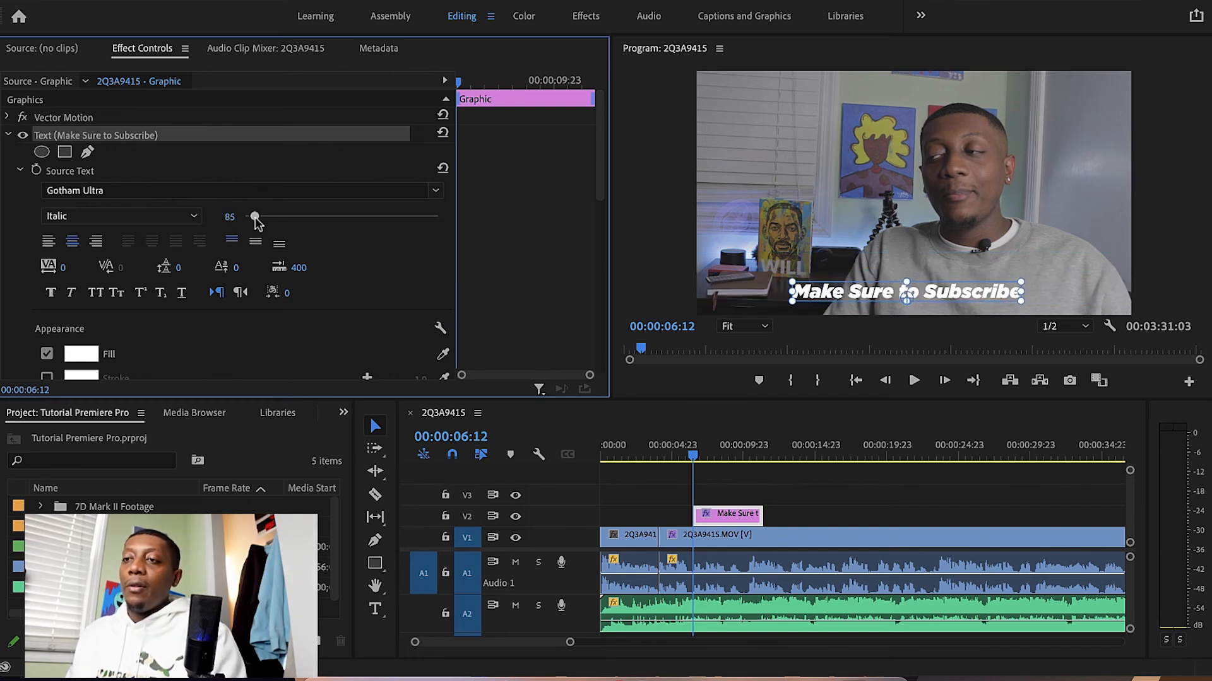
- Change the title's fill color to red F13232
scroll(179, 356, "down", 3)
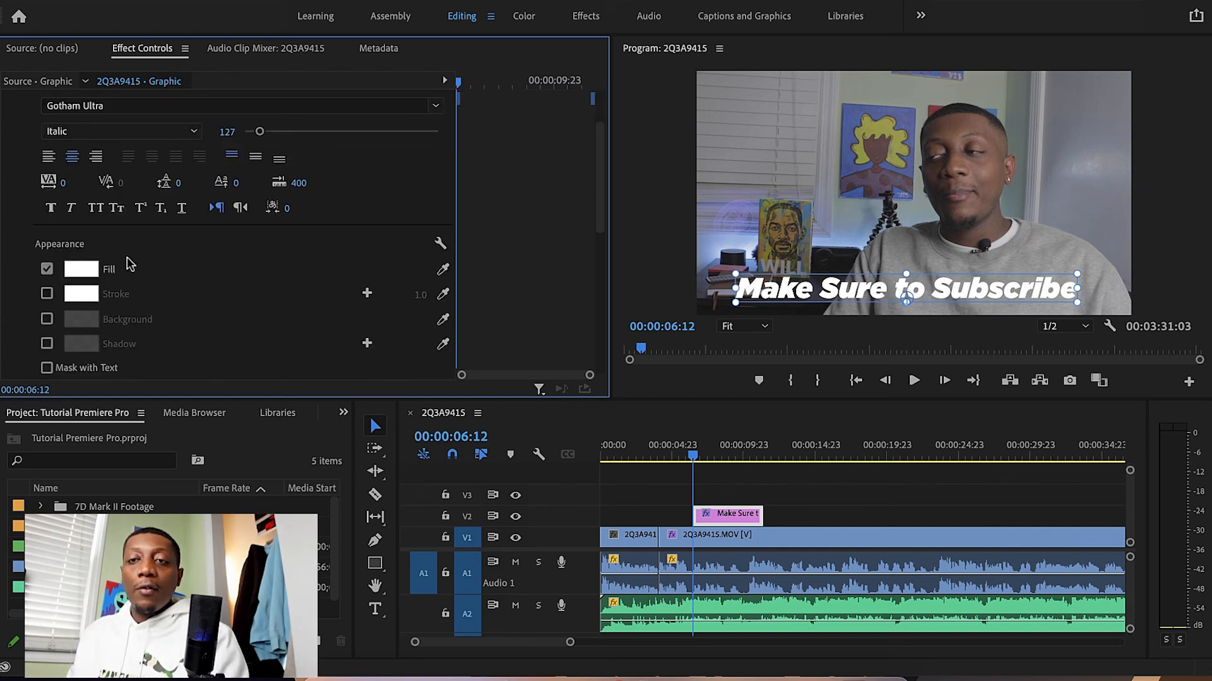
scroll(189, 293, "down", 2)
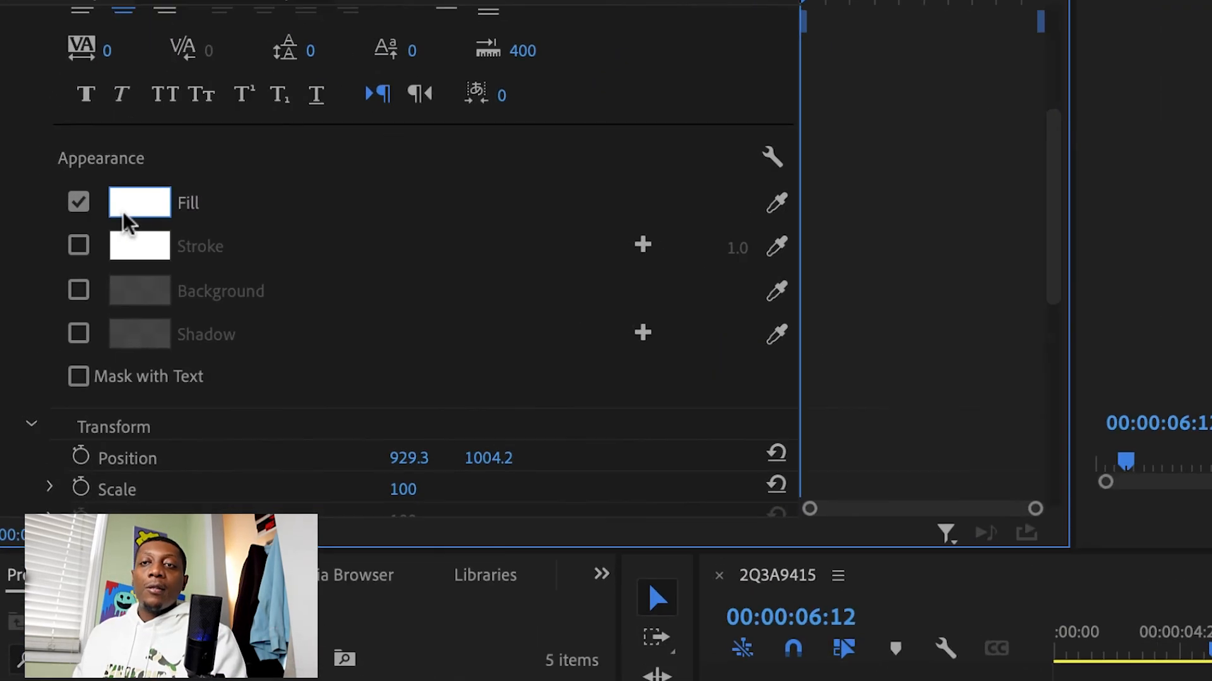
left_click(163, 218)
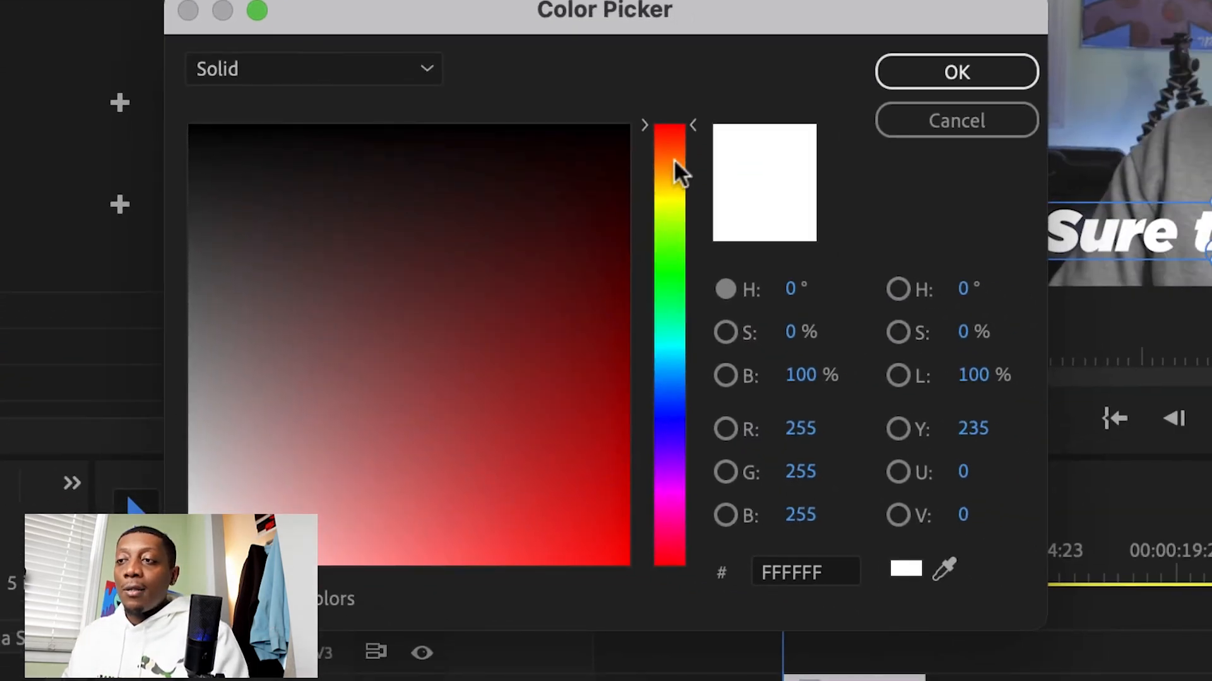
left_click_drag(673, 161, 667, 244)
mouse_move(613, 341)
left_mouse_down()
mouse_move(578, 381)
mouse_move(433, 406)
mouse_move(375, 472)
left_mouse_up()
mouse_move(670, 311)
left_mouse_down()
mouse_move(651, 449)
mouse_move(414, 460)
mouse_move(397, 530)
left_mouse_up()
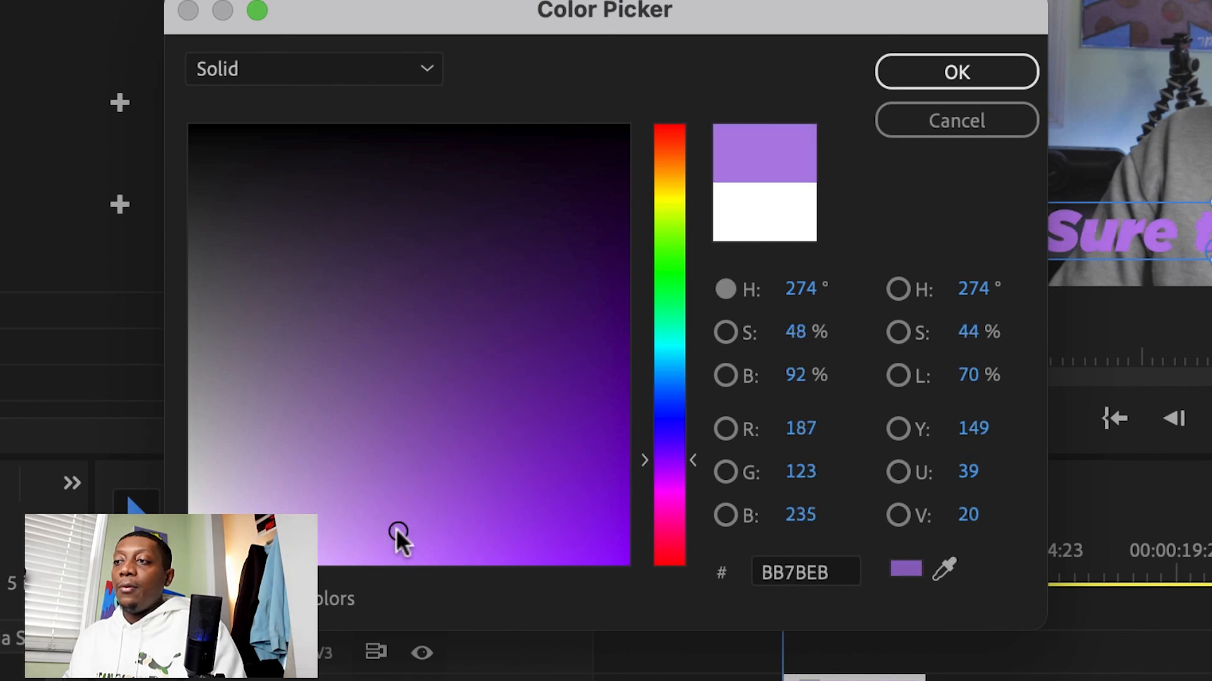
left_click_drag(673, 476, 664, 563)
left_click_drag(498, 530, 536, 542)
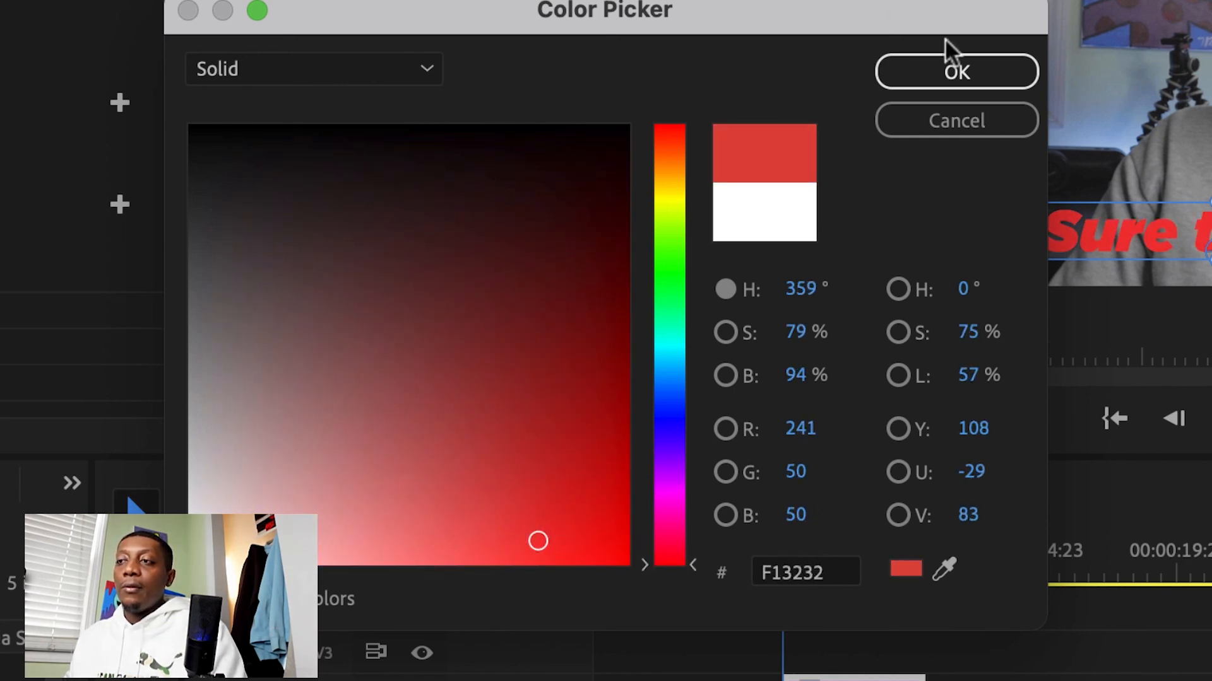
left_click(928, 71)
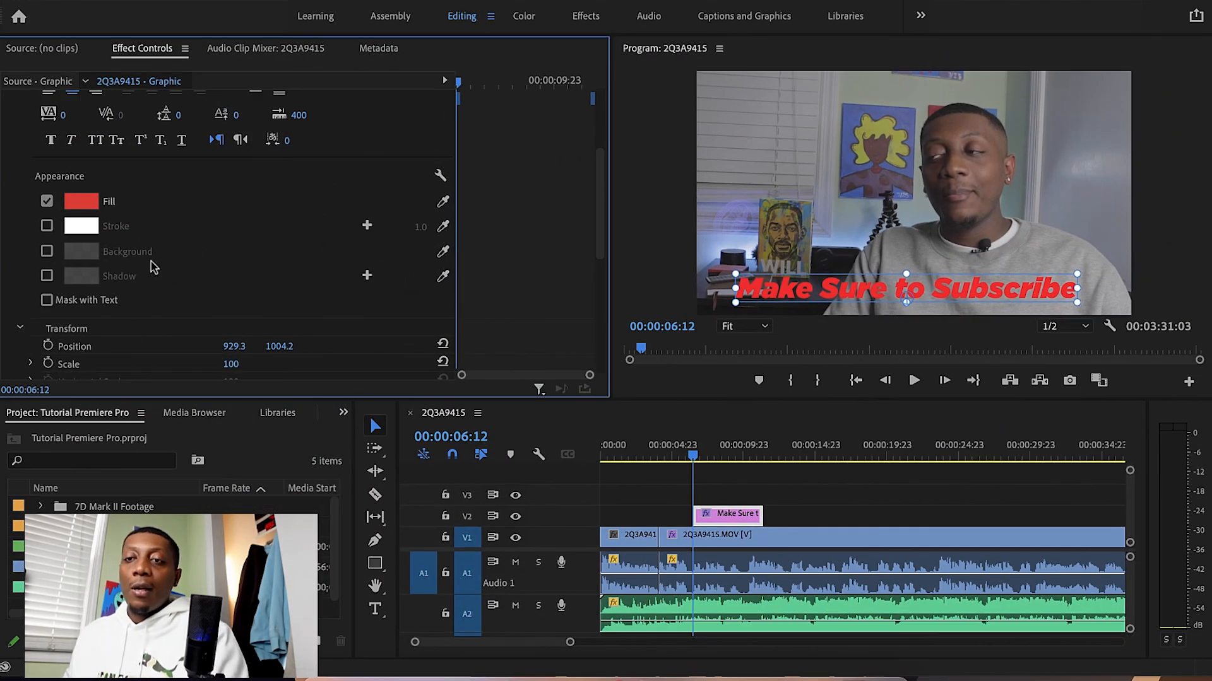
- Look over the title's transform settings and play the sequence across the title to 00:00:08:17
scroll(153, 267, "down", 5)
scroll(170, 287, "down", 4)
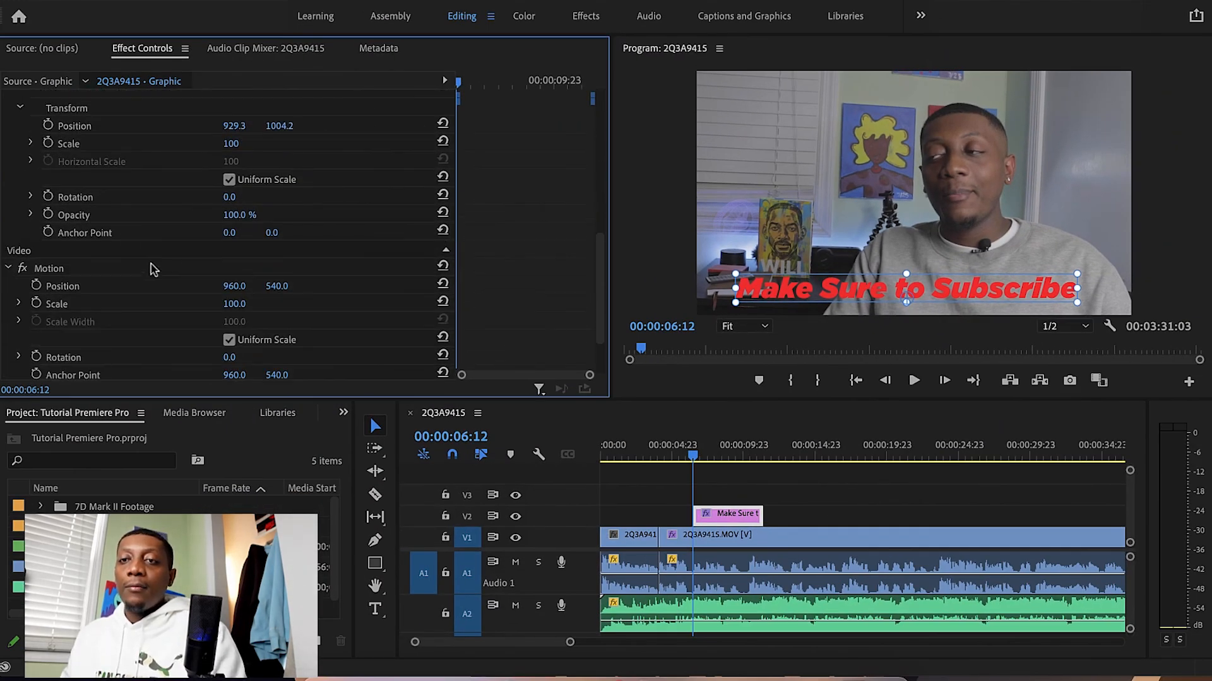
scroll(169, 287, "up", 4)
left_click(618, 486)
key("space")
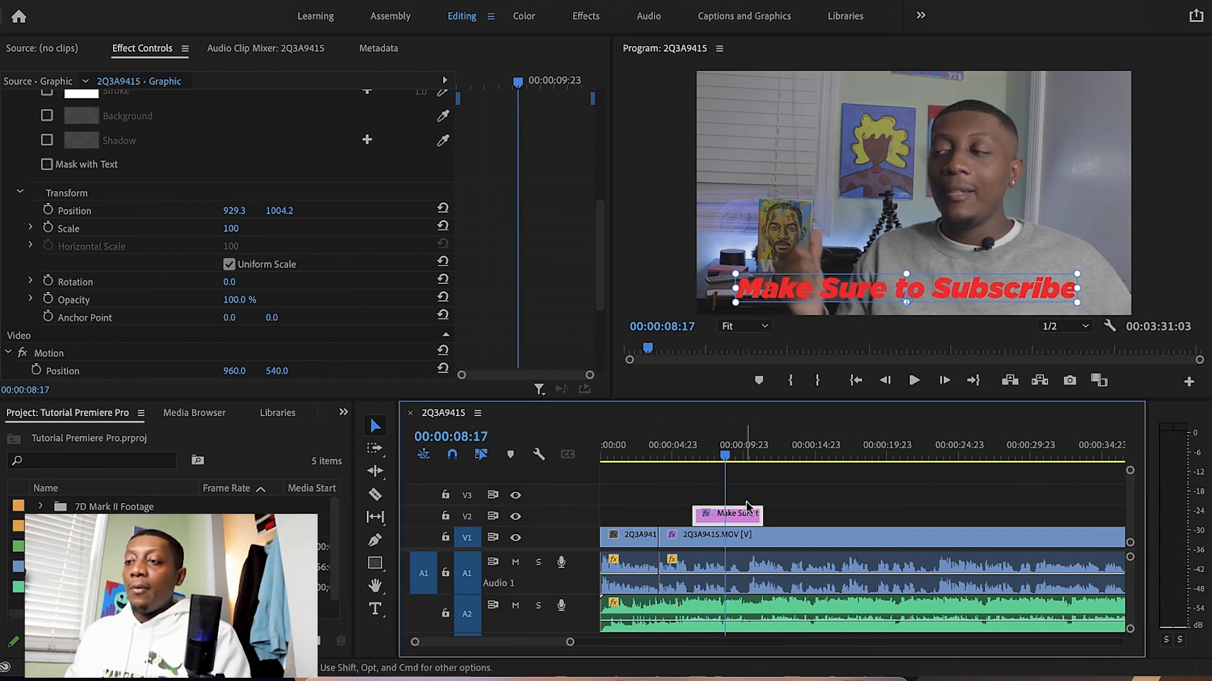
- Try longer durations for the title clip on V2, play it back, and trim its end to about 00:00:09:20
left_click_drag(761, 514, 897, 513)
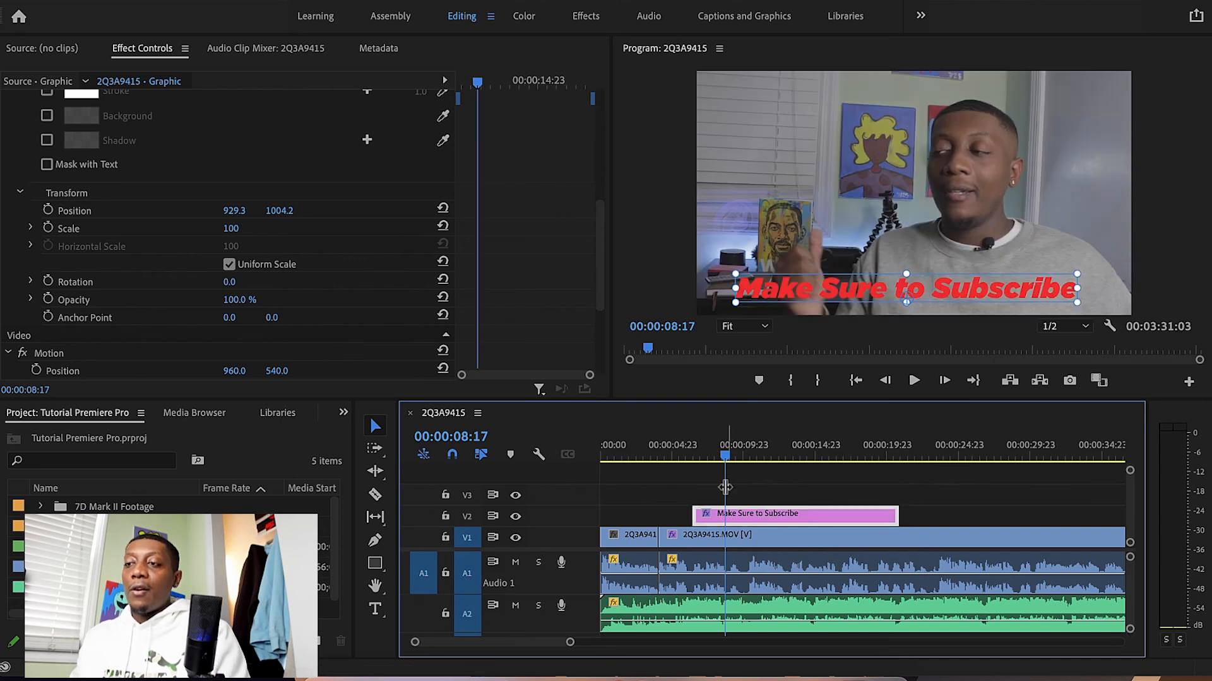
left_click_drag(892, 516, 814, 516)
left_click(680, 458)
key("space")
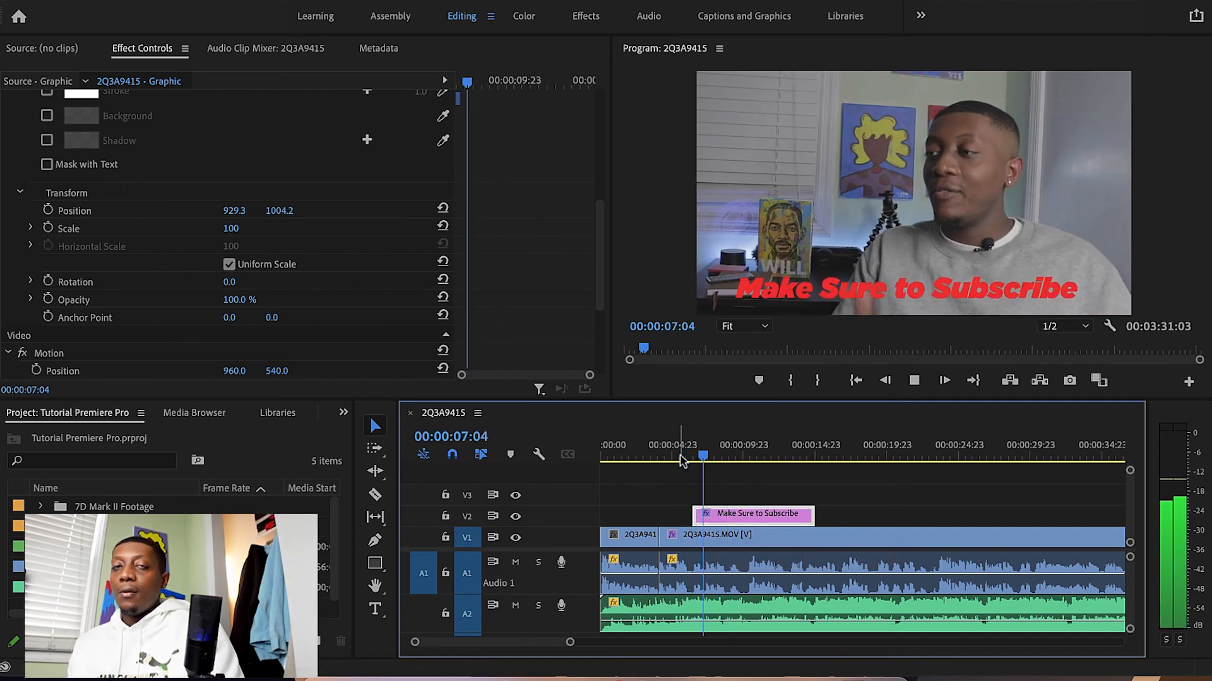
left_click_drag(814, 514, 740, 515)
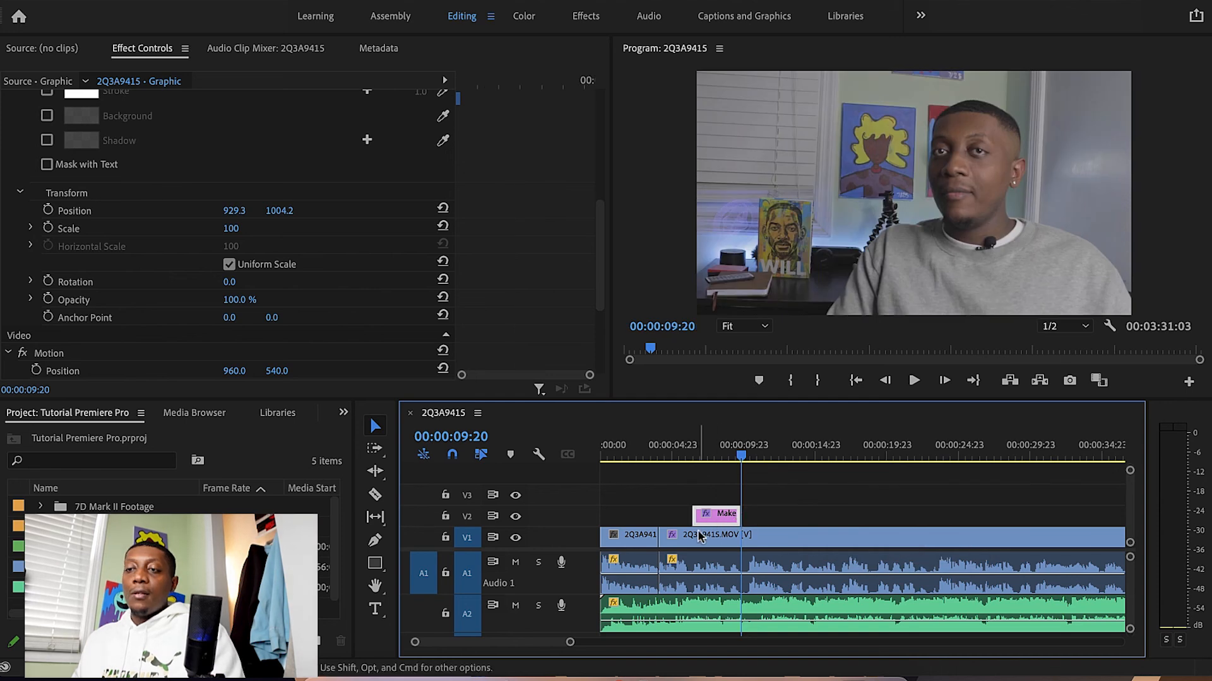